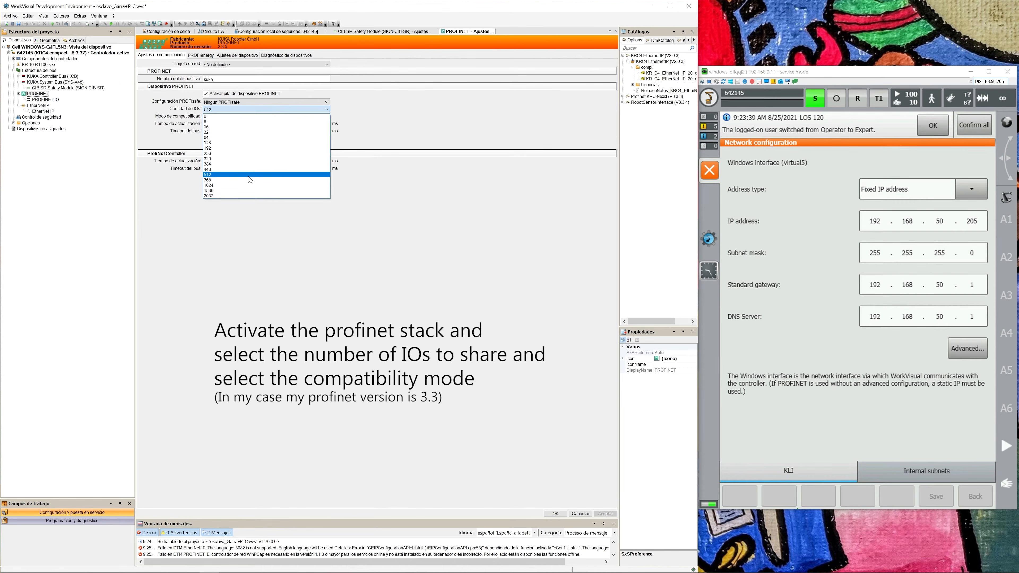
# Set the number of IOs for the PROFINET device to 512.
pyautogui.click(249, 177)
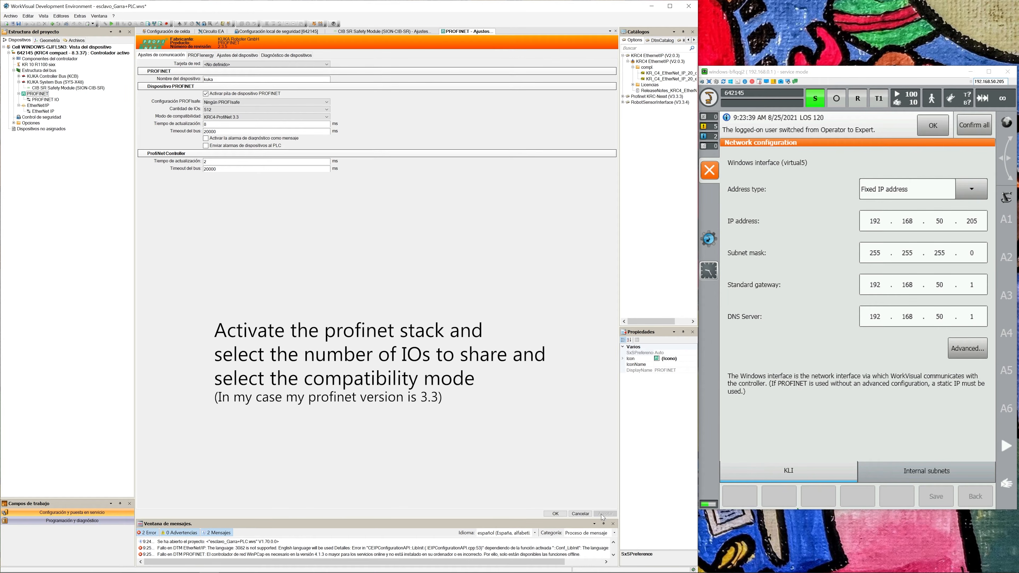
pyautogui.click(248, 109)
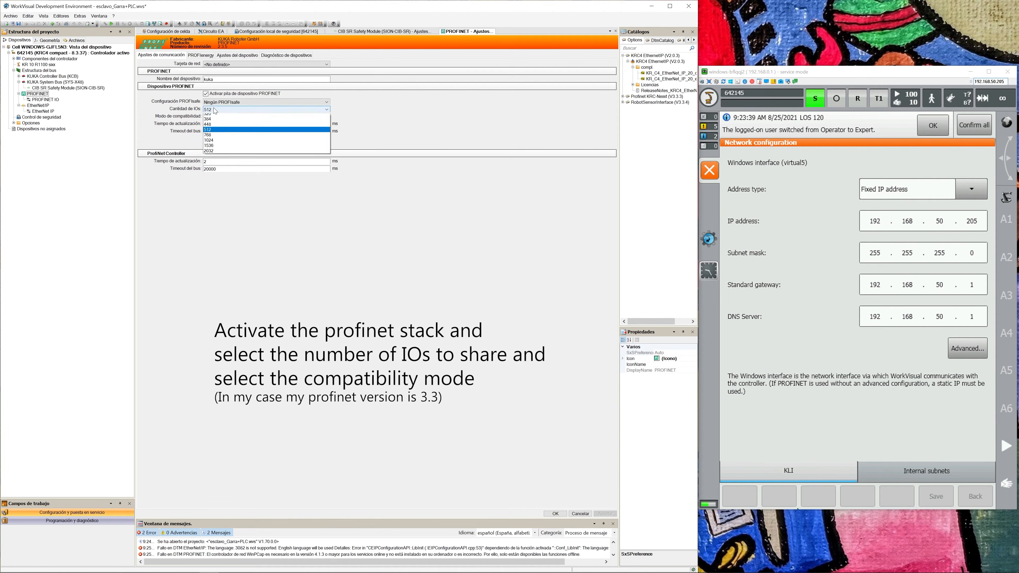
pyautogui.click(257, 145)
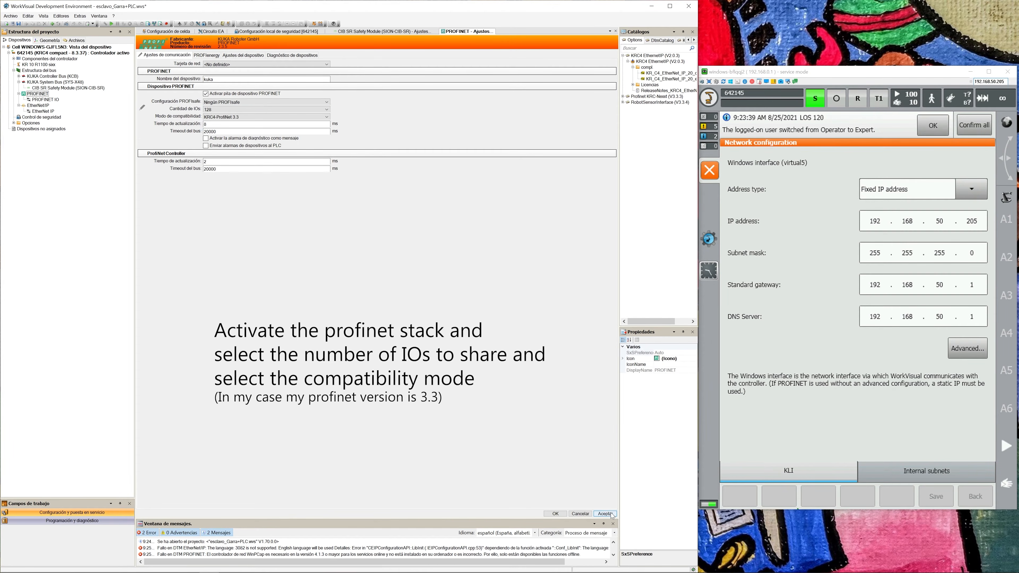
pyautogui.click(226, 111)
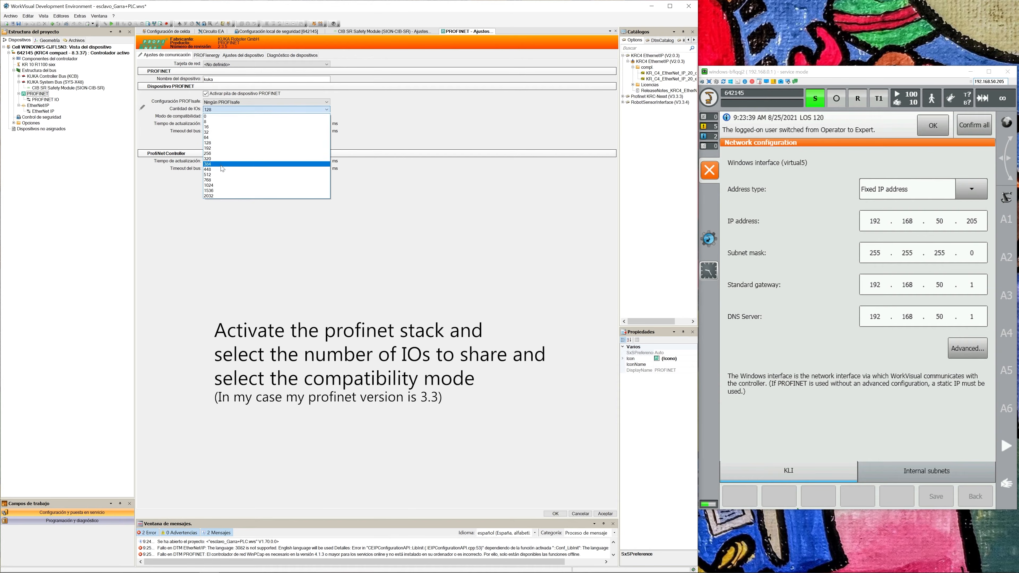
pyautogui.click(225, 154)
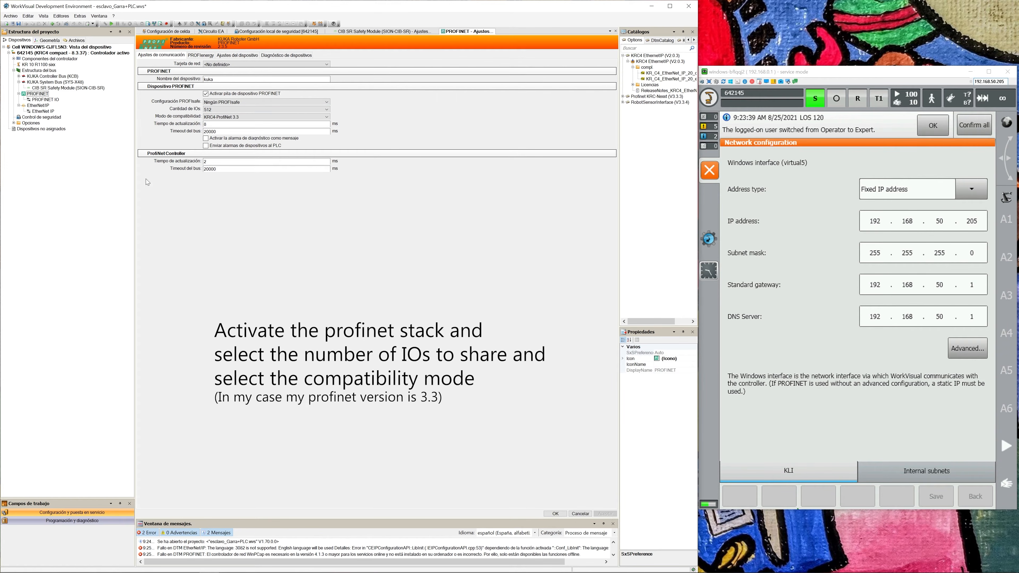
# Open the IO mapping for the KR C digital inputs and the PROFINET bus, filtering the bus signals to inputs only.
pyautogui.click(208, 32)
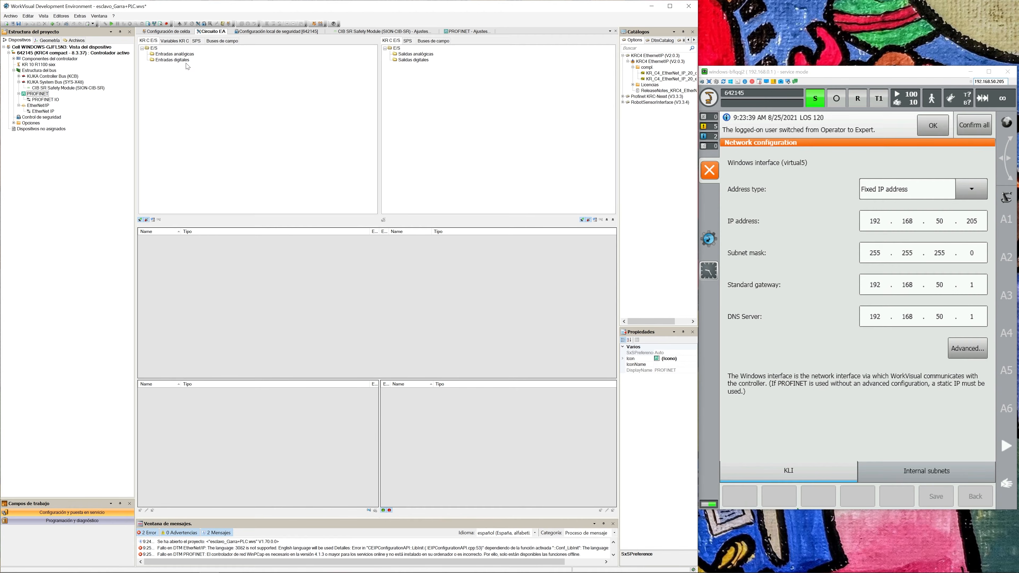
pyautogui.click(440, 41)
pyautogui.click(173, 65)
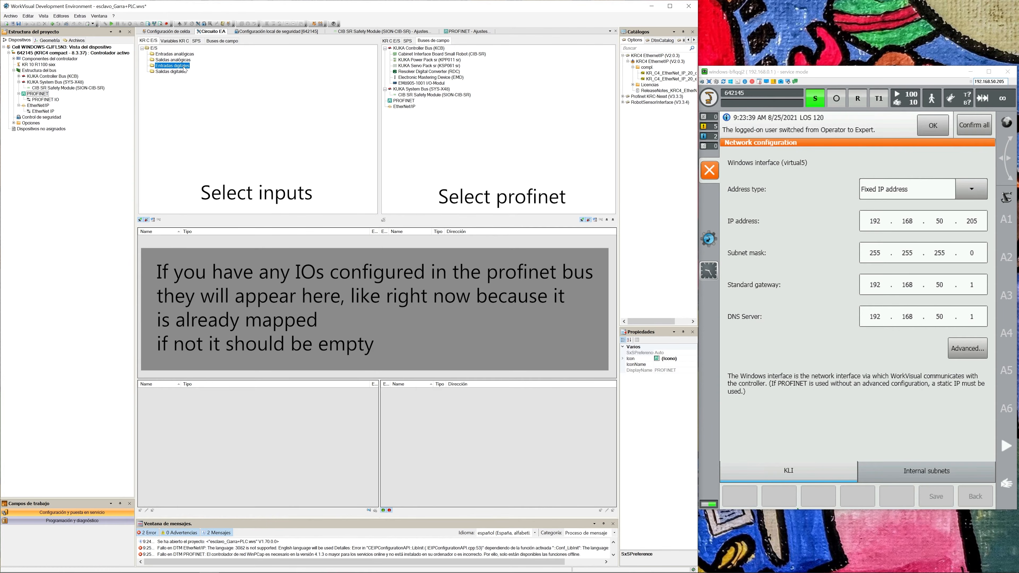
pyautogui.click(404, 101)
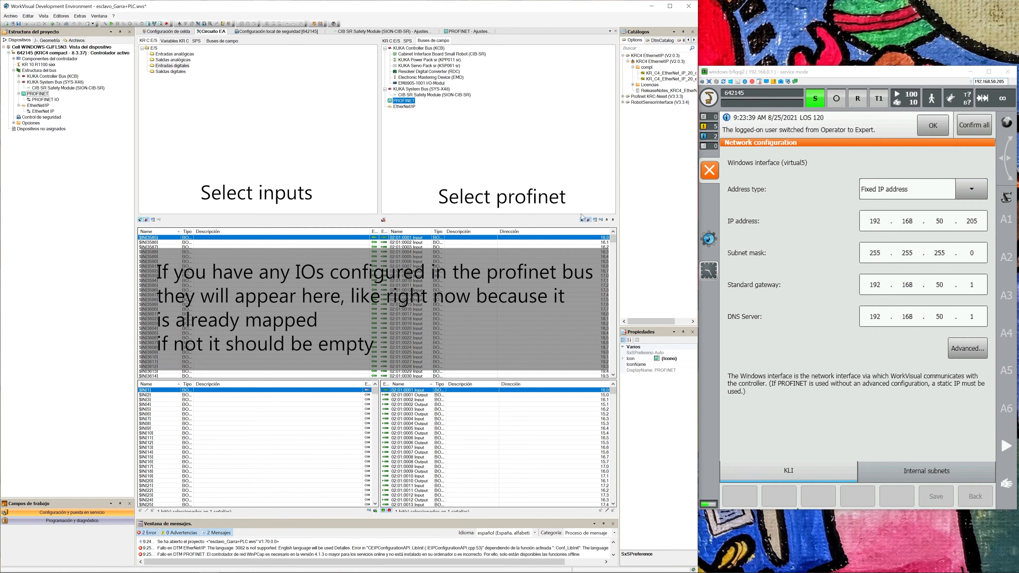
pyautogui.click(589, 222)
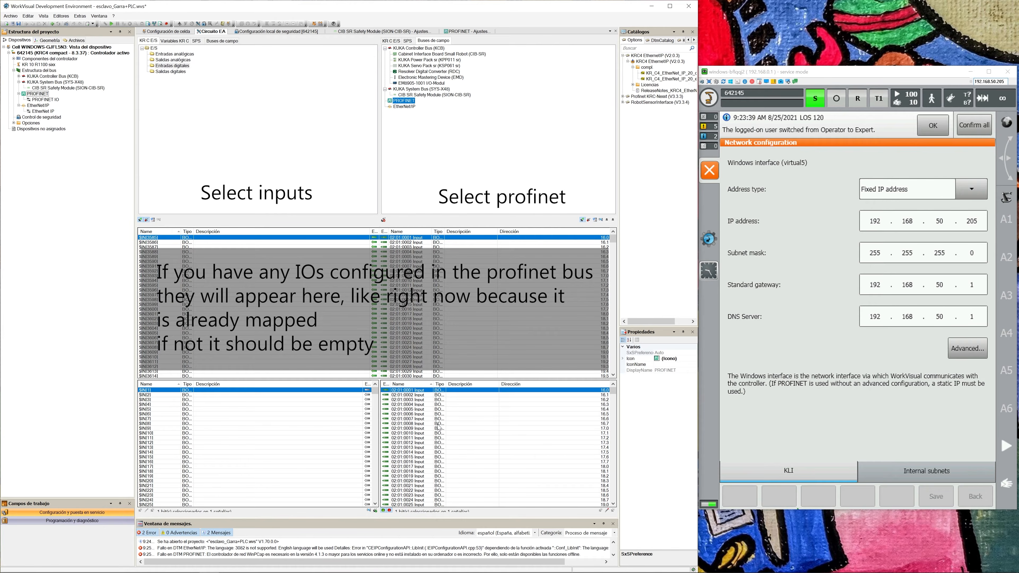
# Locate $IN[3585] among the digital inputs and disconnect all existing mappings between the digital inputs and PROFINET.
pyautogui.moveTo(376, 397); pyautogui.dragTo(344, 472)
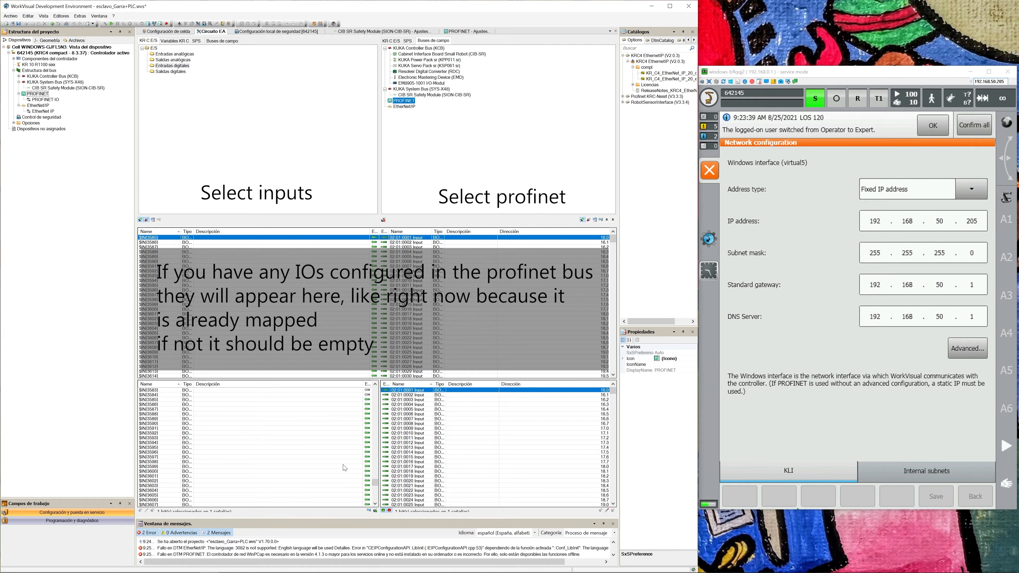
pyautogui.click(337, 415)
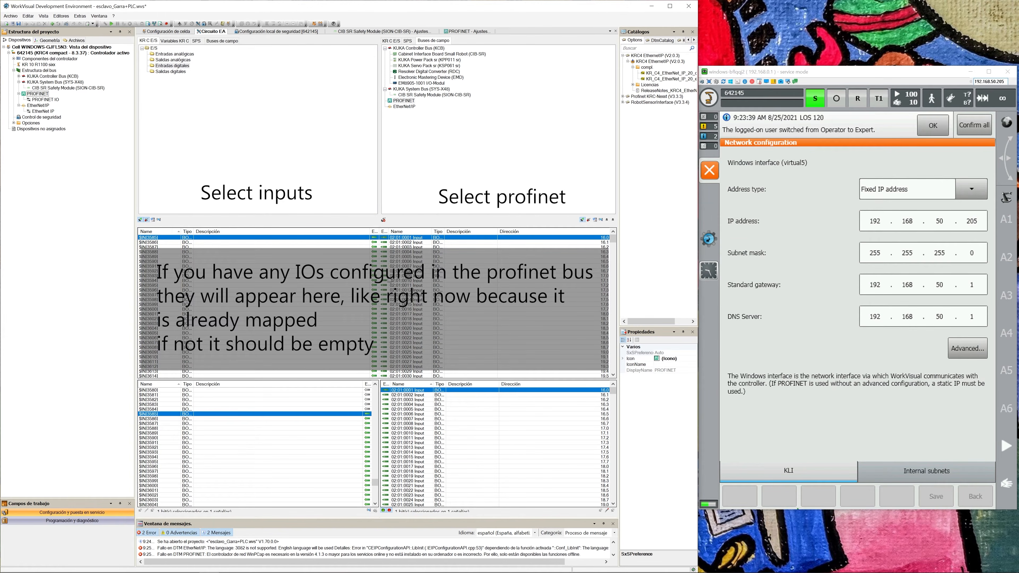
pyautogui.click(542, 262)
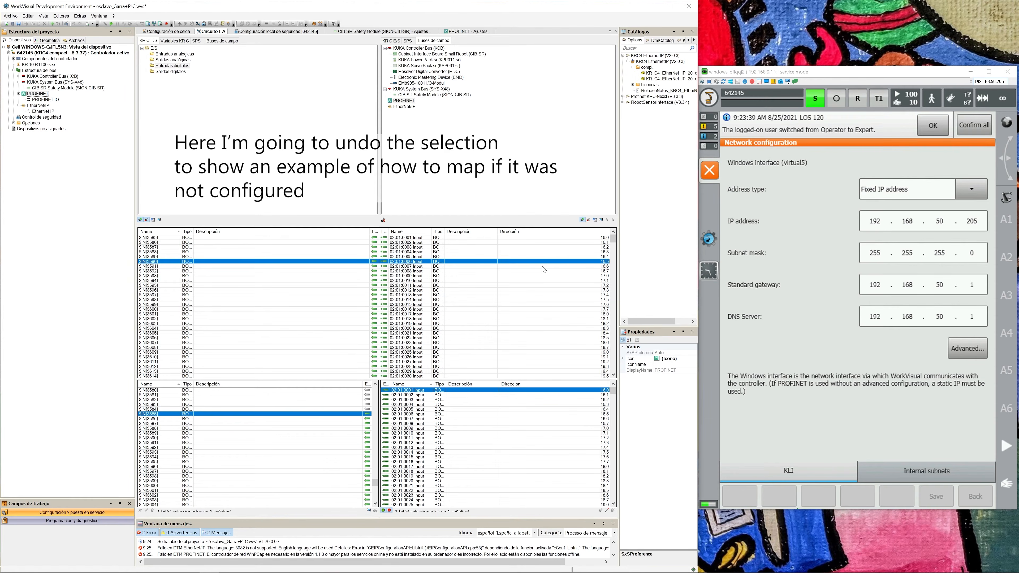
pyautogui.hotkey('ctrl', 'a')
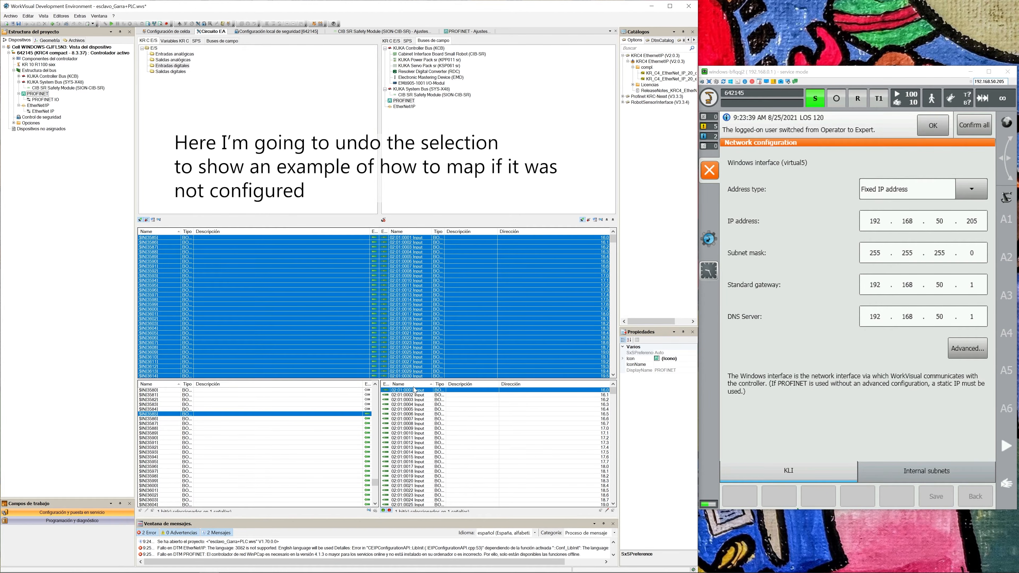
pyautogui.press('Delete')
# Map PROFINET inputs 02:01:0001 through 02:01:0512 to the robot's digital inputs starting at $IN[3585].
pyautogui.moveTo(620, 392); pyautogui.dragTo(616, 498)
pyautogui.moveTo(376, 482); pyautogui.dragTo(375, 482)
pyautogui.moveTo(426, 395); pyautogui.dragTo(337, 443)
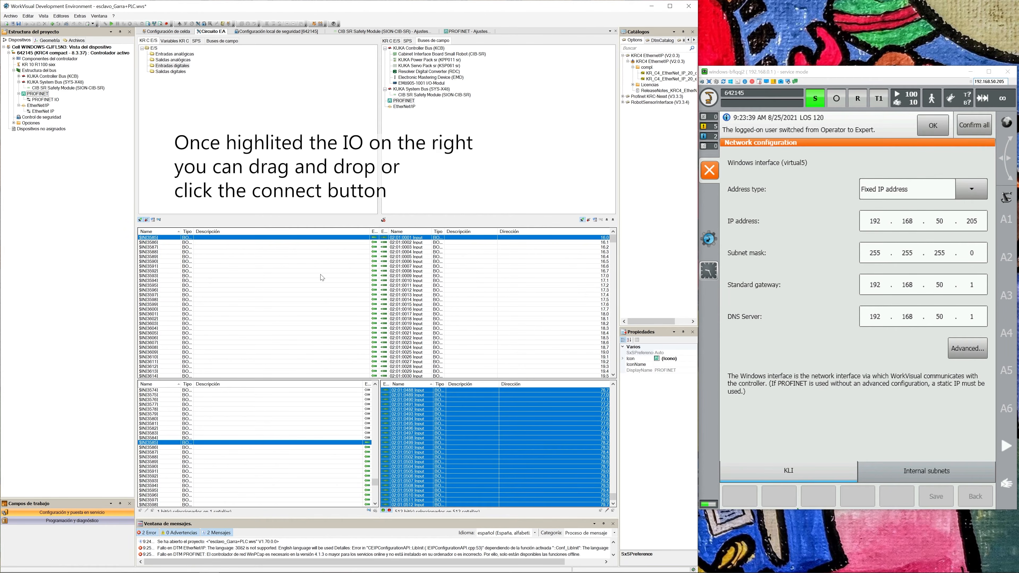
pyautogui.hotkey('ctrl', 'a')
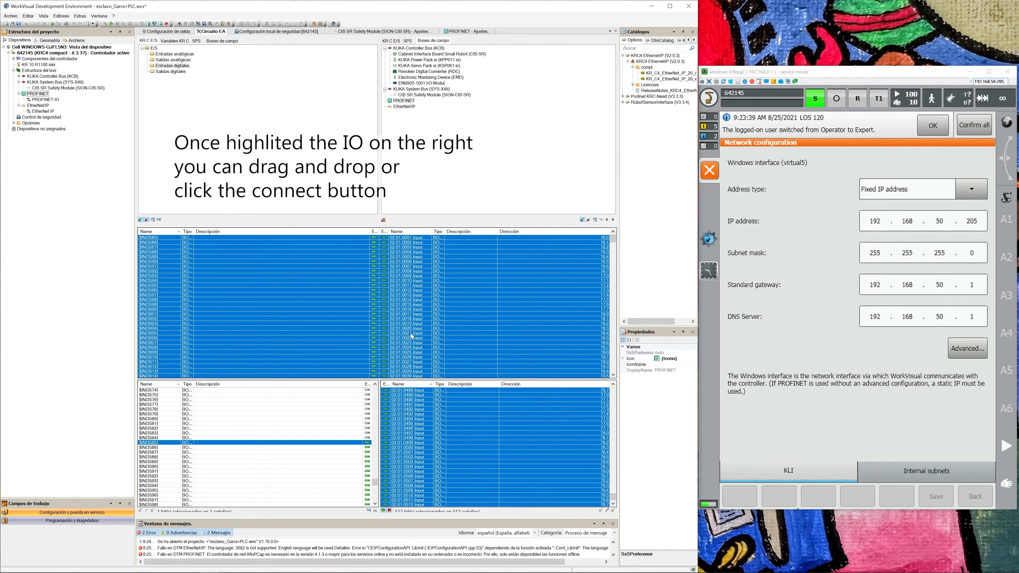
pyautogui.click(376, 512)
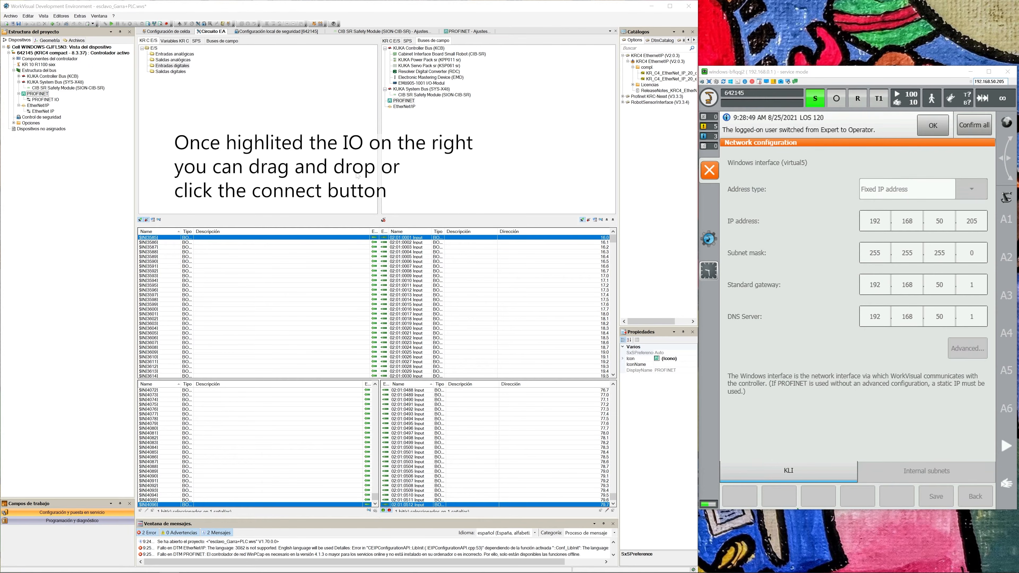
# Examine the digital output mapping to PROFINET from $OUT[3585] through the last bus output.
pyautogui.click(171, 71)
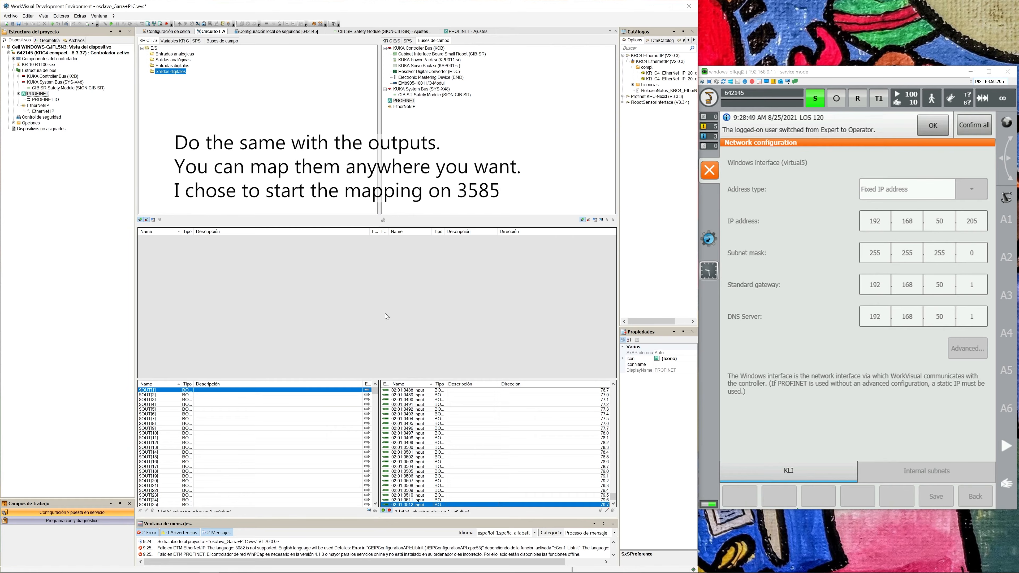
pyautogui.click(402, 102)
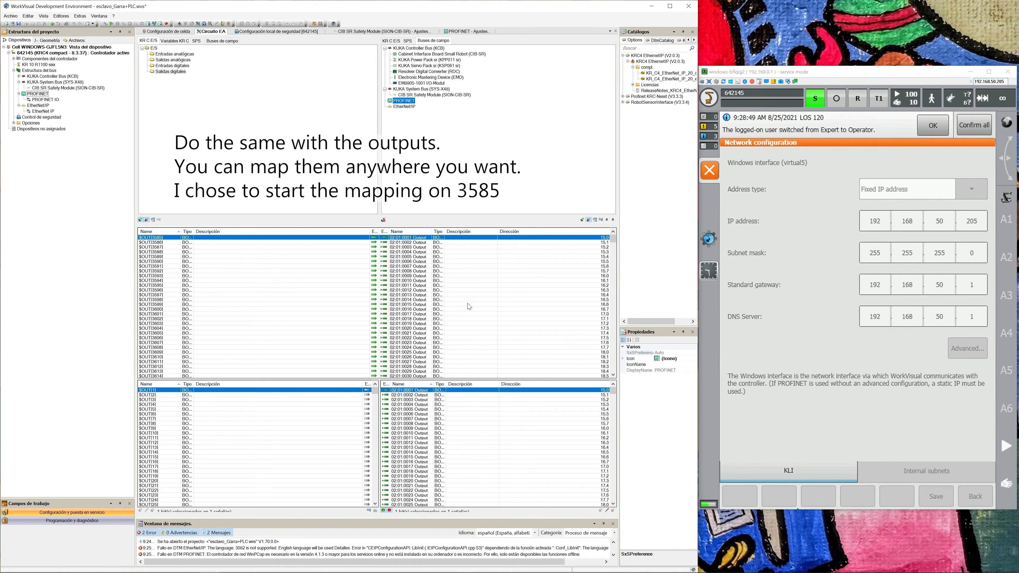
pyautogui.click(166, 240)
pyautogui.scroll(-2, 589, 412)
pyautogui.moveTo(613, 393); pyautogui.dragTo(613, 501)
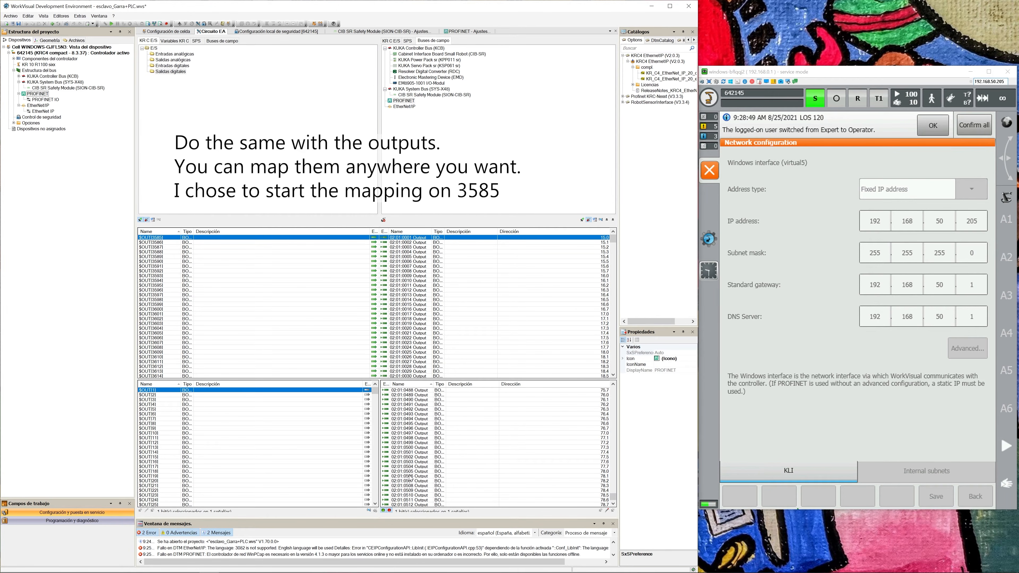
pyautogui.click(518, 505)
pyautogui.moveTo(612, 242); pyautogui.dragTo(614, 368)
pyautogui.click(406, 372)
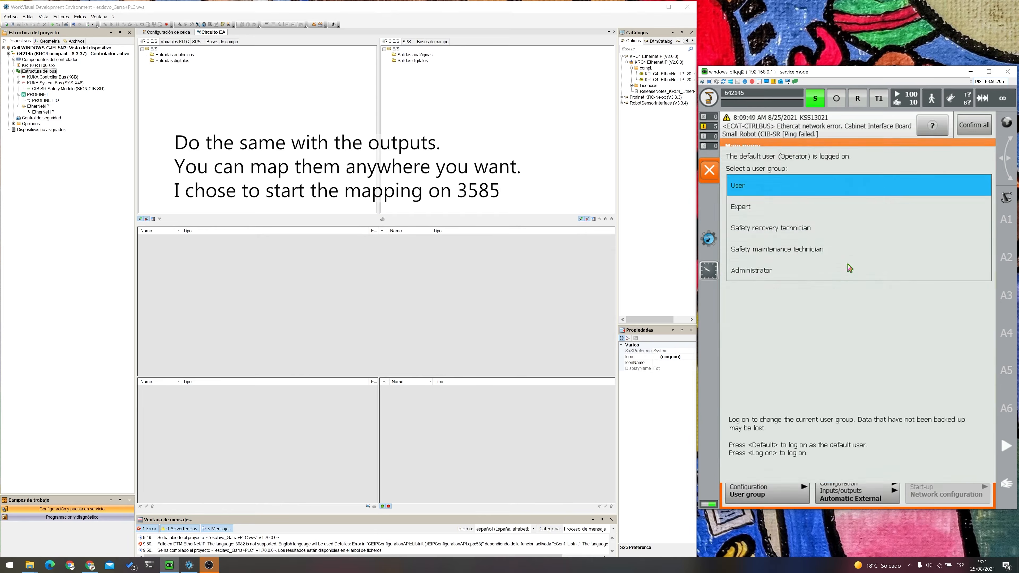
# Enter the user password on the robot controller and confirm activation of the project esclavo_Garra+PLC.
pyautogui.click(912, 364)
pyautogui.write('uka')
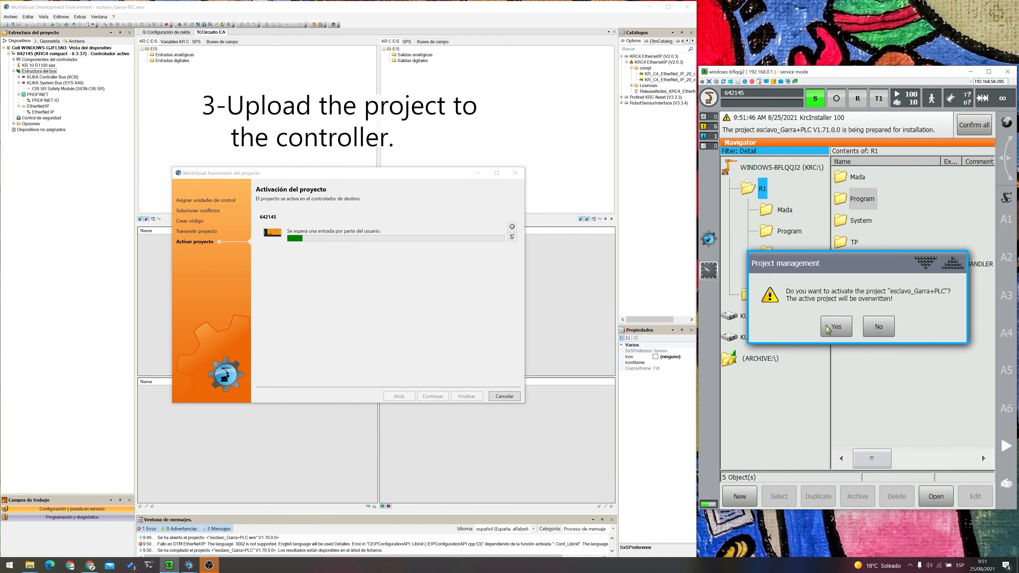
pyautogui.click(828, 330)
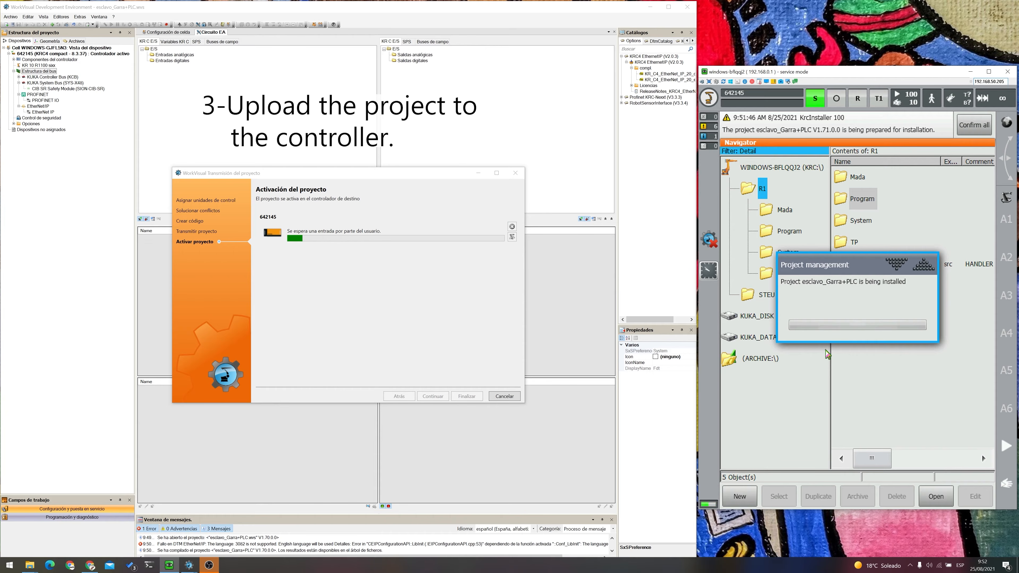
pyautogui.click(832, 381)
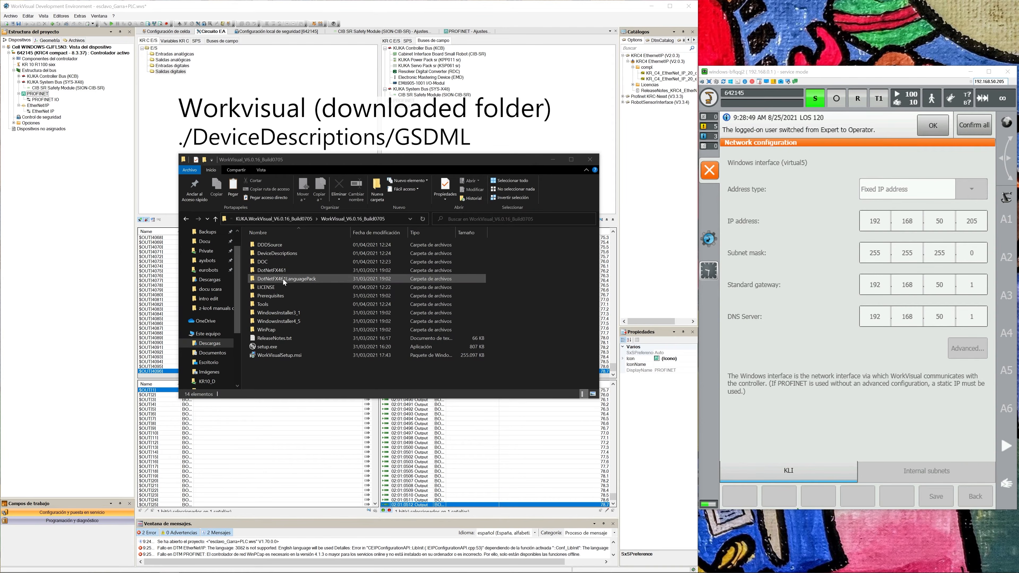
# In File Explorer, browse the KUKA description files in the DeviceDescriptions/GSDML folder of WorkVisual_V6.0.16_Build0705.
pyautogui.click(281, 272)
pyautogui.doubleClick(281, 279)
pyautogui.scroll(-1, 342, 261)
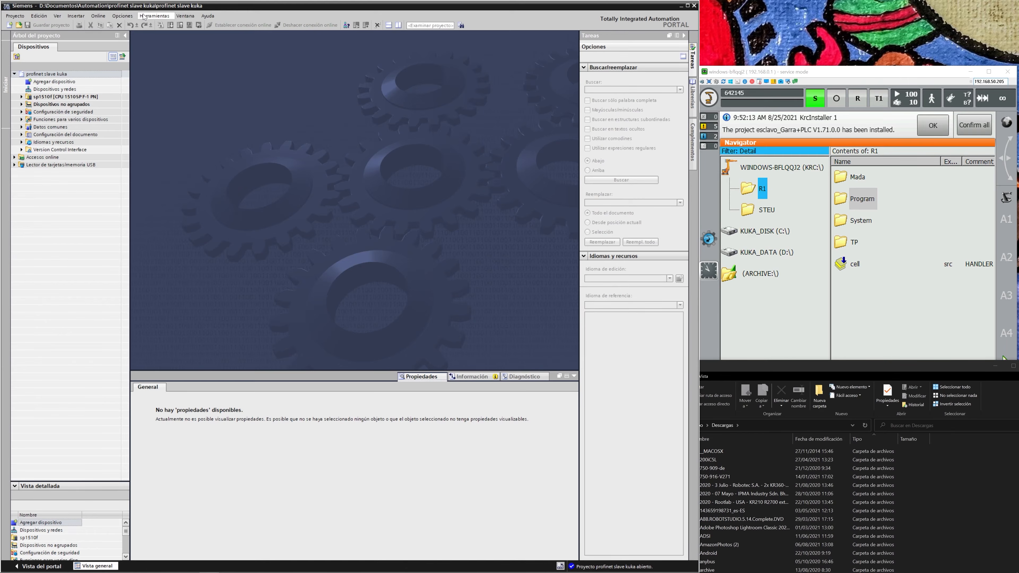
# In TIA Portal, set the source path for device description files to the GSDML folder under WorkVisual_V6.0.16_Build0705/DeviceDescriptions.
pyautogui.click(122, 16)
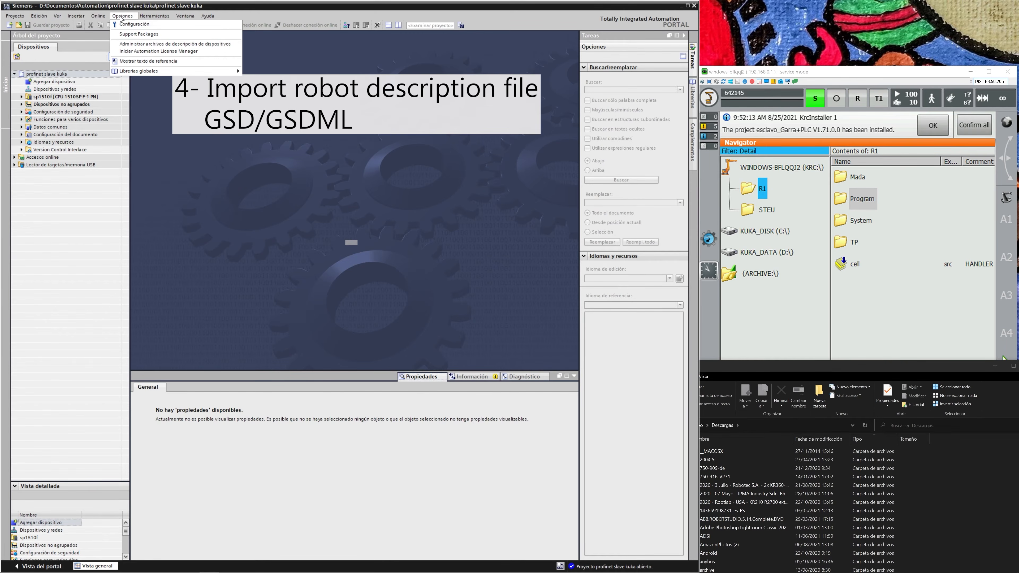
pyautogui.click(136, 43)
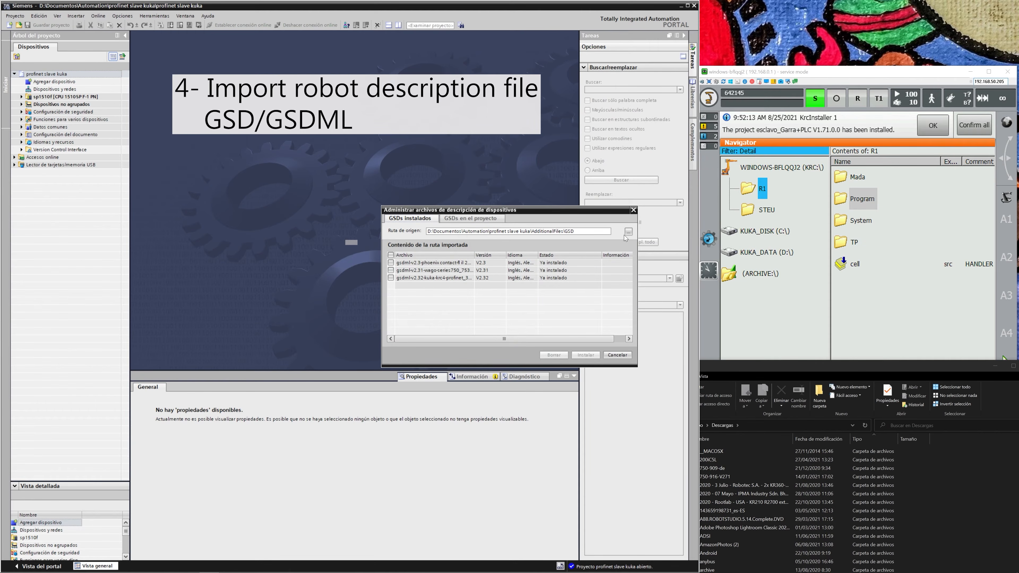
pyautogui.click(628, 233)
pyautogui.click(743, 245)
pyautogui.write('work')
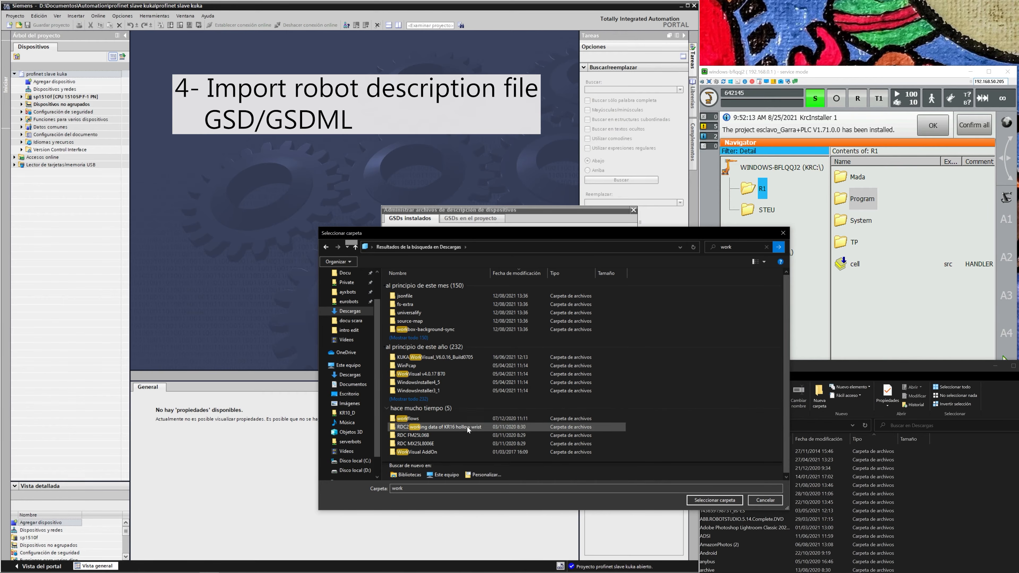
pyautogui.doubleClick(447, 356)
pyautogui.doubleClick(441, 286)
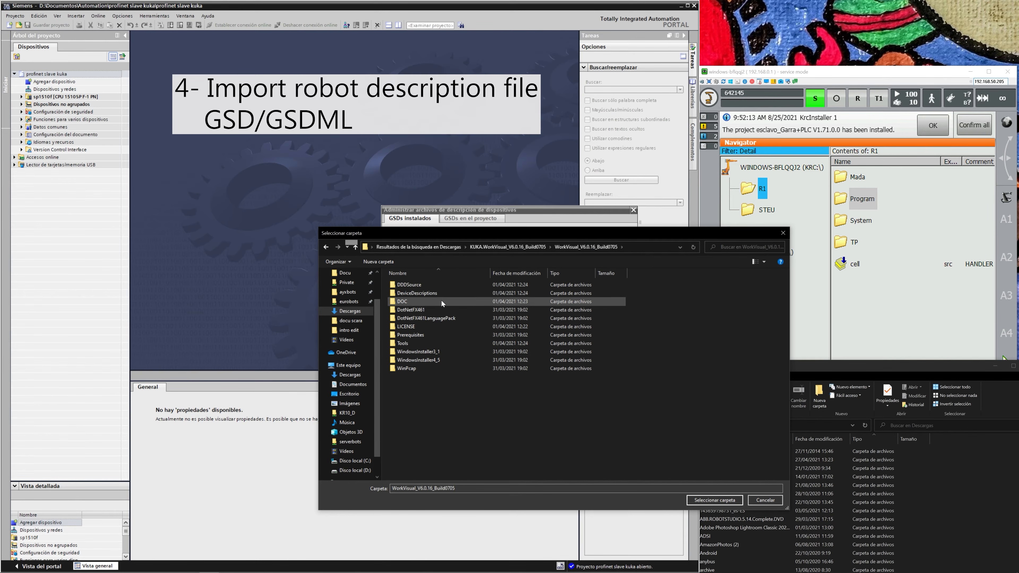
pyautogui.doubleClick(417, 293)
pyautogui.doubleClick(421, 319)
pyautogui.click(737, 501)
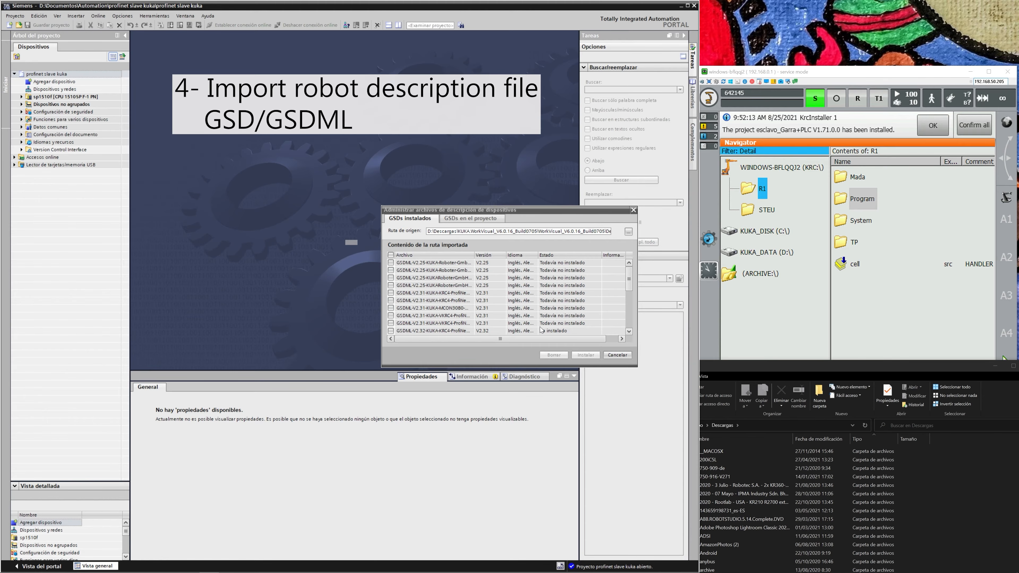
# Select GSDML-V2.32-KUKA-KRC4-ProfiNet_3.3-20170131.xml for installation and close the device description manager.
pyautogui.click(542, 330)
pyautogui.scroll(-5, 512, 271)
pyautogui.scroll(3, 502, 276)
pyautogui.moveTo(475, 257); pyautogui.dragTo(500, 257)
pyautogui.click(411, 308)
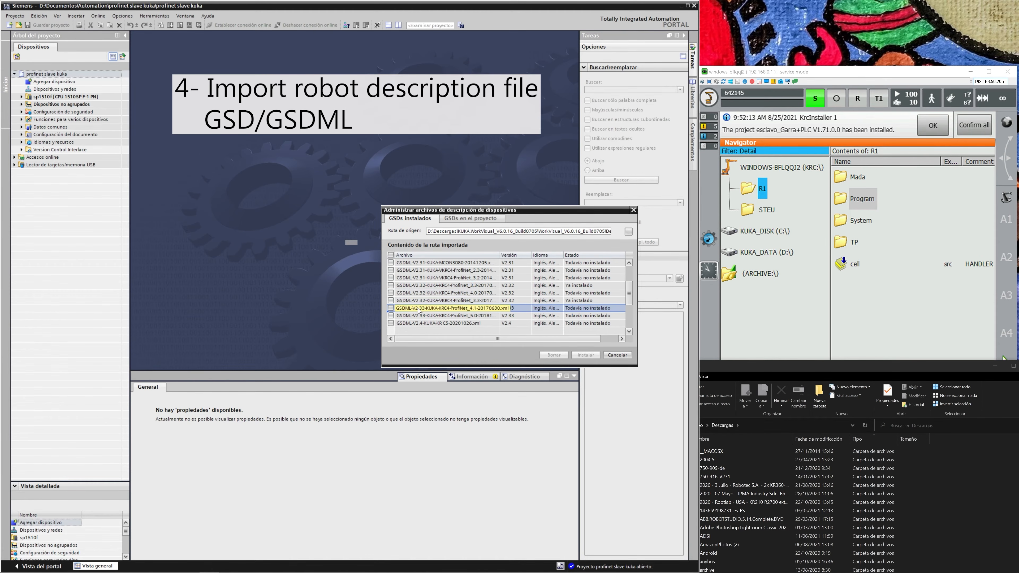
pyautogui.click(428, 286)
pyautogui.click(391, 285)
pyautogui.click(586, 355)
pyautogui.click(618, 354)
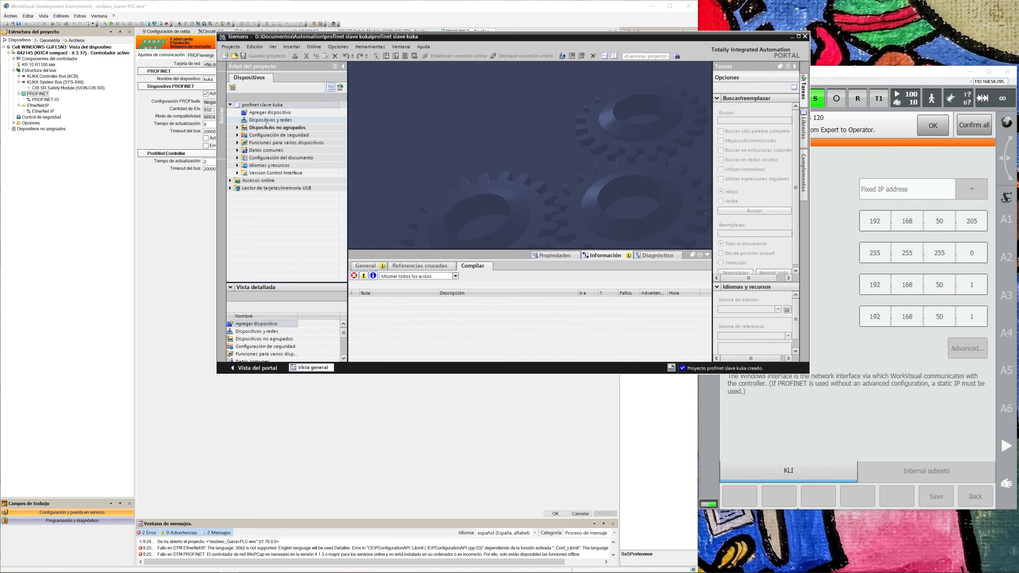
# Open the Dispositivos y redes editor and expand the Controladores catalog group and Accesos online in an enlarged window.
pyautogui.doubleClick(300, 120)
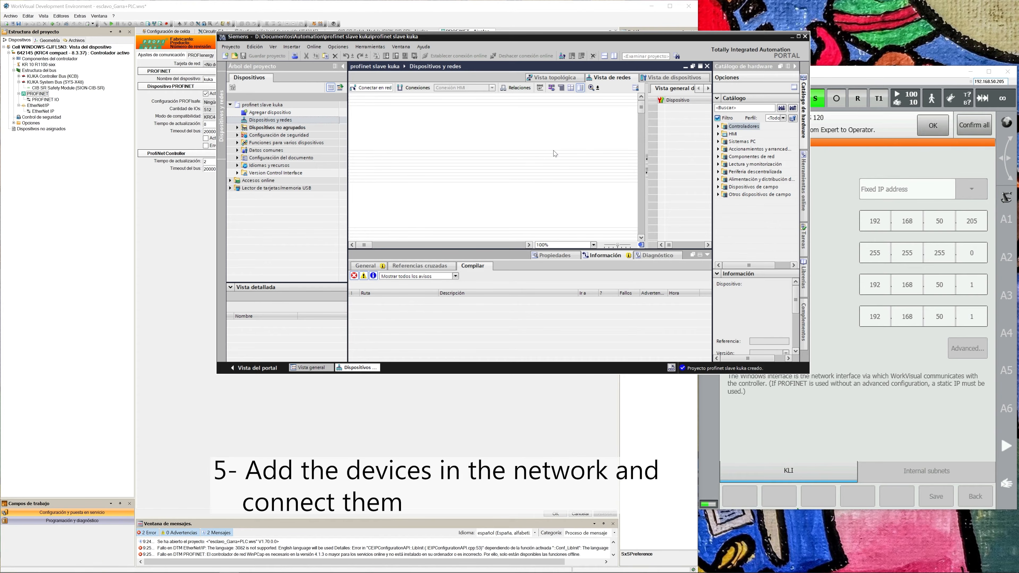
pyautogui.click(719, 126)
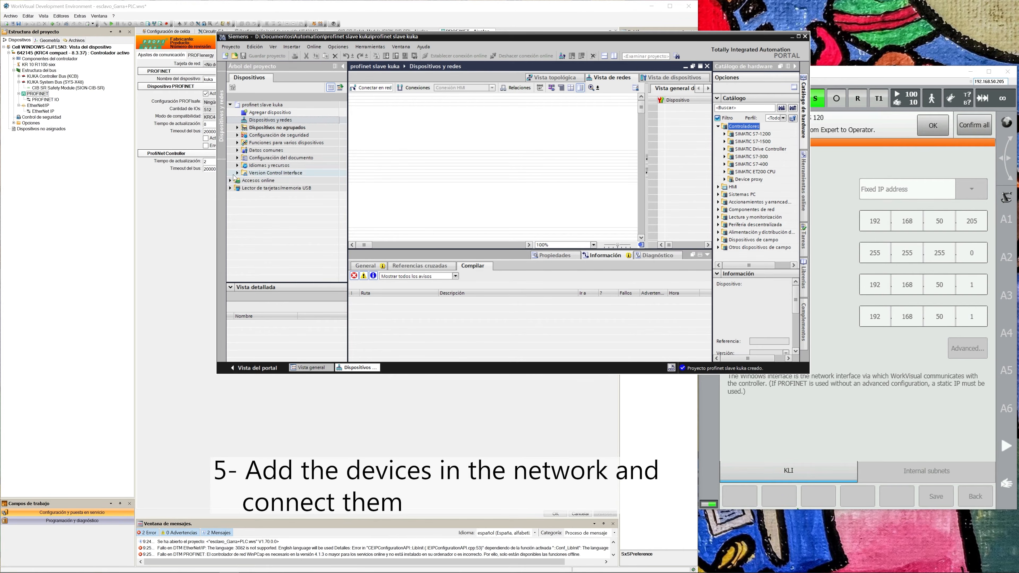
pyautogui.click(248, 197)
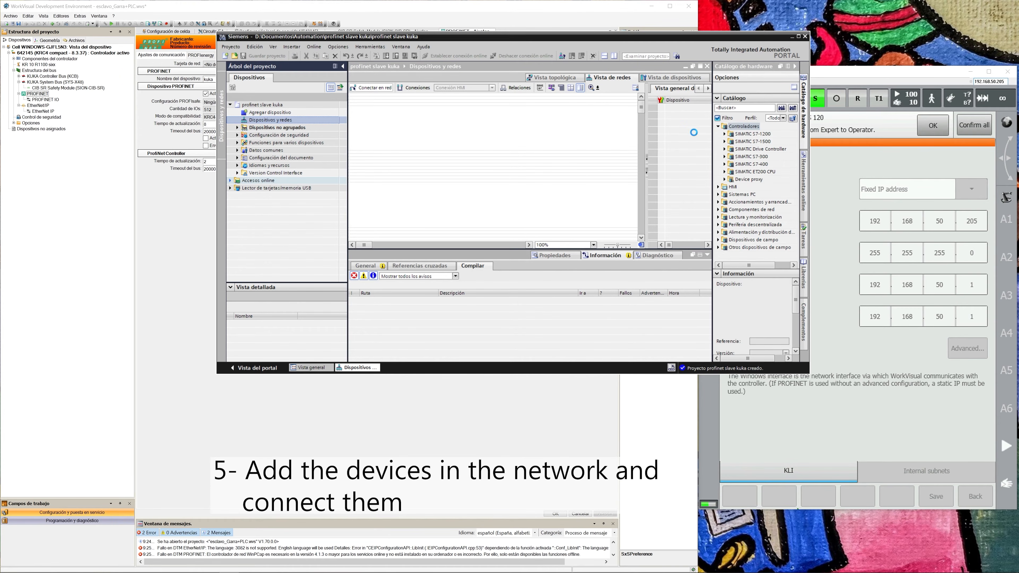
pyautogui.moveTo(215, 375); pyautogui.dragTo(81, 534)
pyautogui.moveTo(808, 245); pyautogui.dragTo(845, 209)
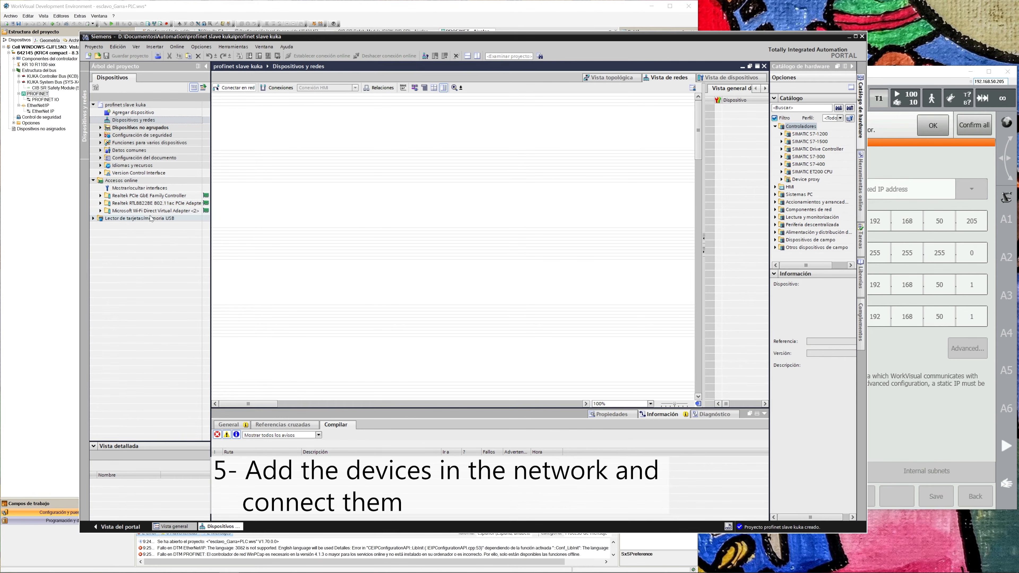
# Scan the Realtek RTL8822BE adapter for accessible devices and view the online diagnostics of the PLC at 192.168.50.160 in a floating window.
pyautogui.click(100, 203)
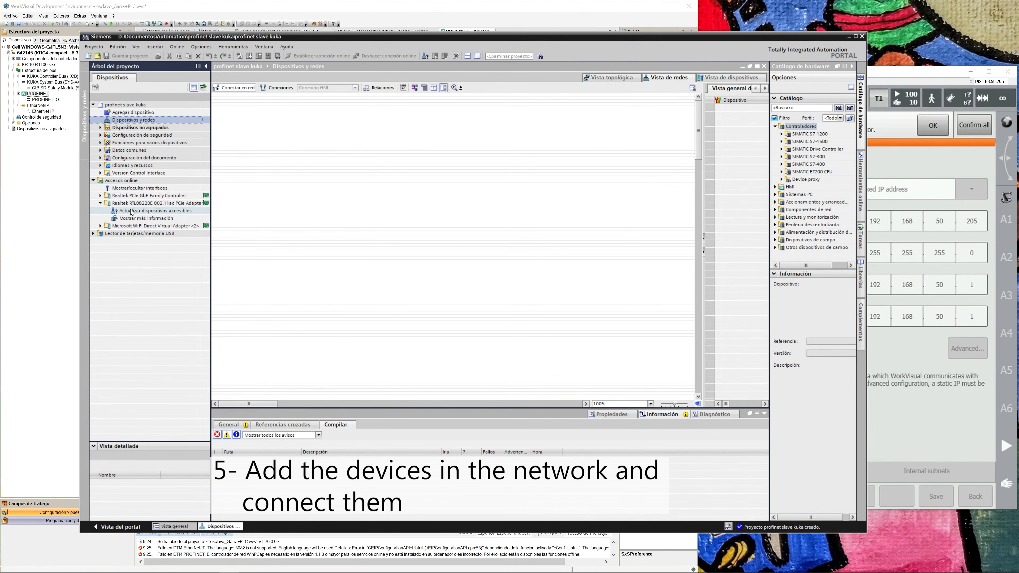
pyautogui.click(131, 212)
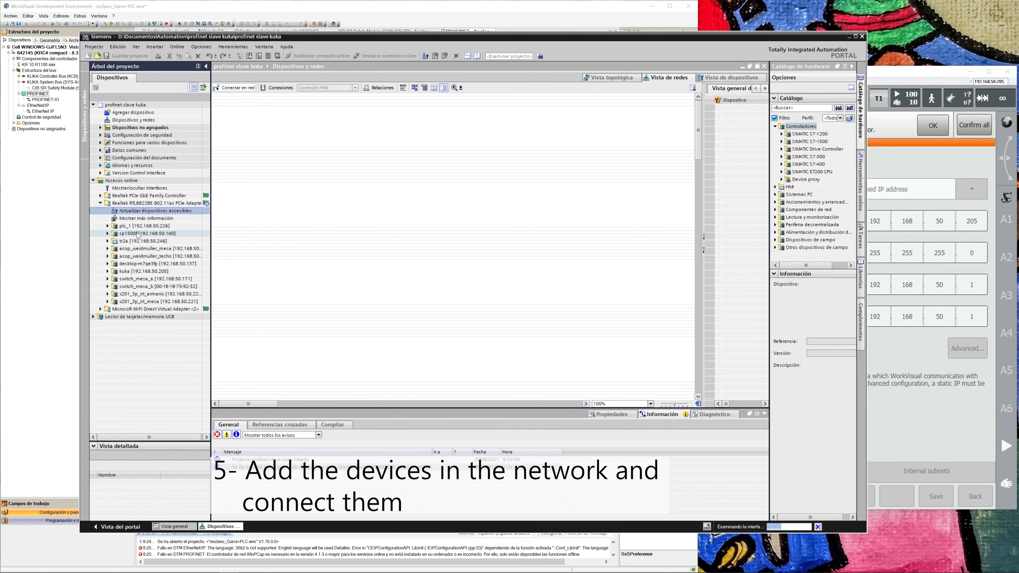
pyautogui.click(138, 234)
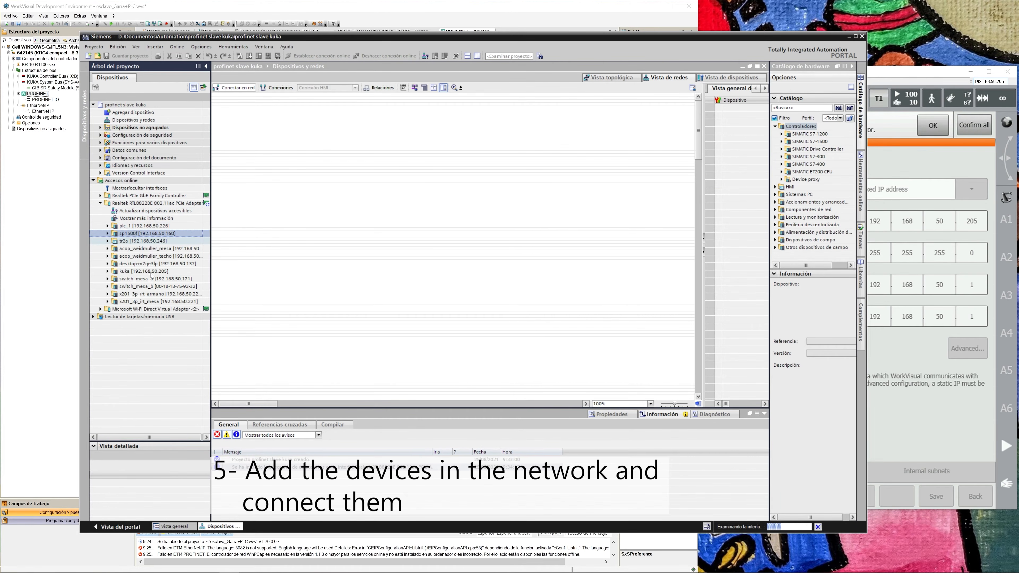
pyautogui.click(108, 233)
pyautogui.doubleClick(138, 242)
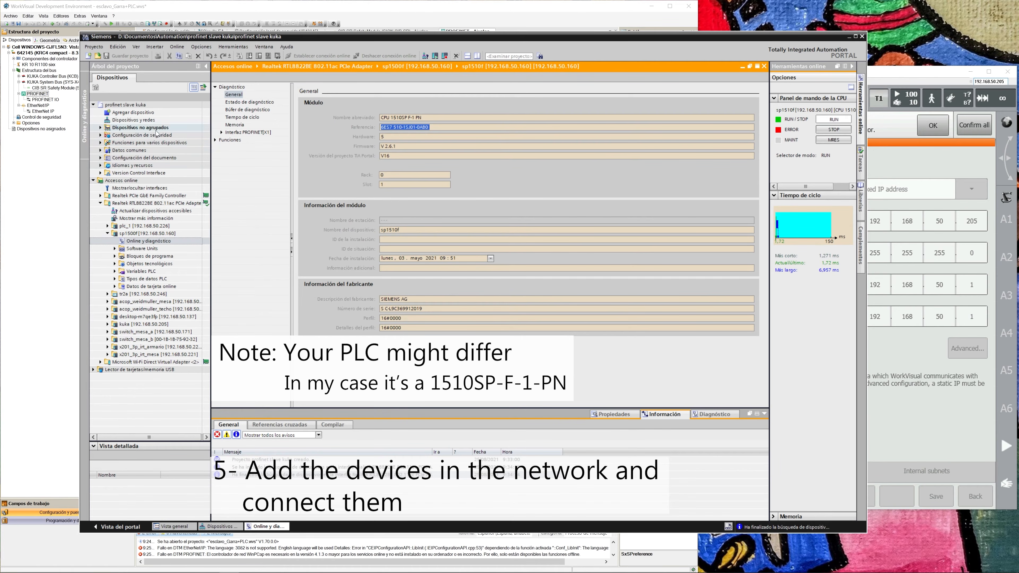
pyautogui.click(155, 121)
pyautogui.click(747, 66)
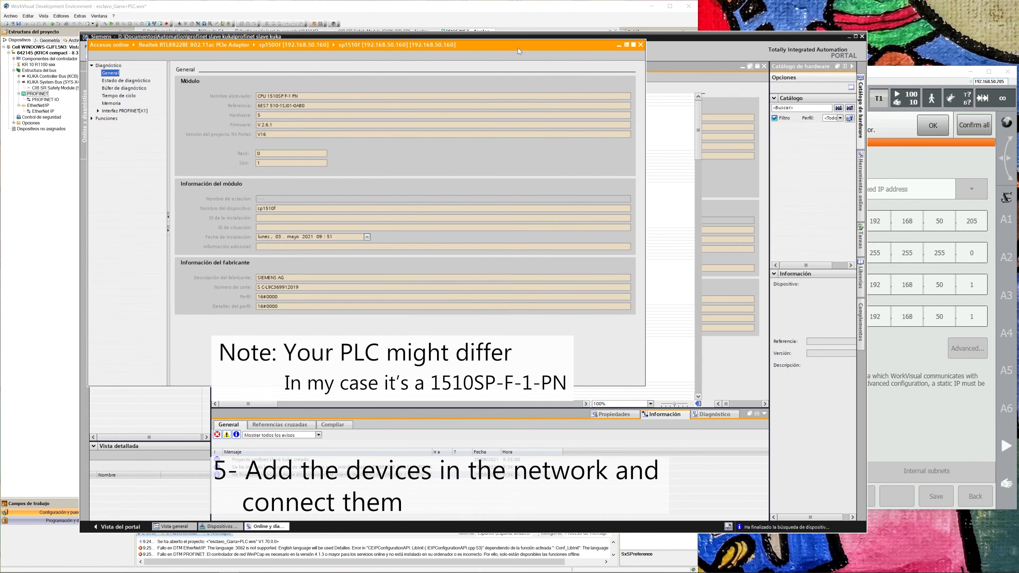
# Look through the SIMATIC S7-1200 and S7-1500 catalog groups for the PLC's CPU model.
pyautogui.click(800, 135)
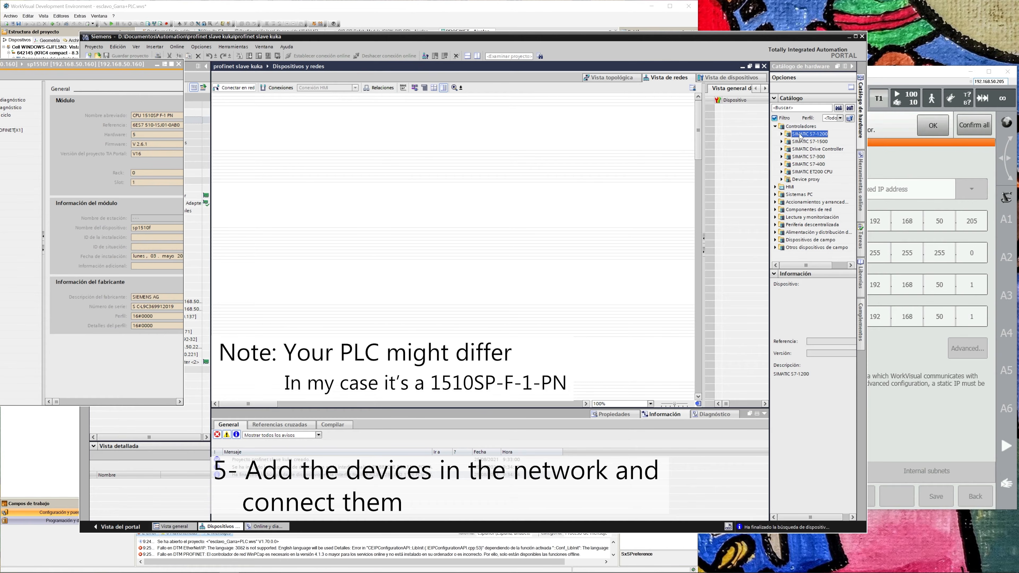
pyautogui.click(782, 134)
pyautogui.click(781, 134)
pyautogui.doubleClick(796, 143)
pyautogui.click(789, 149)
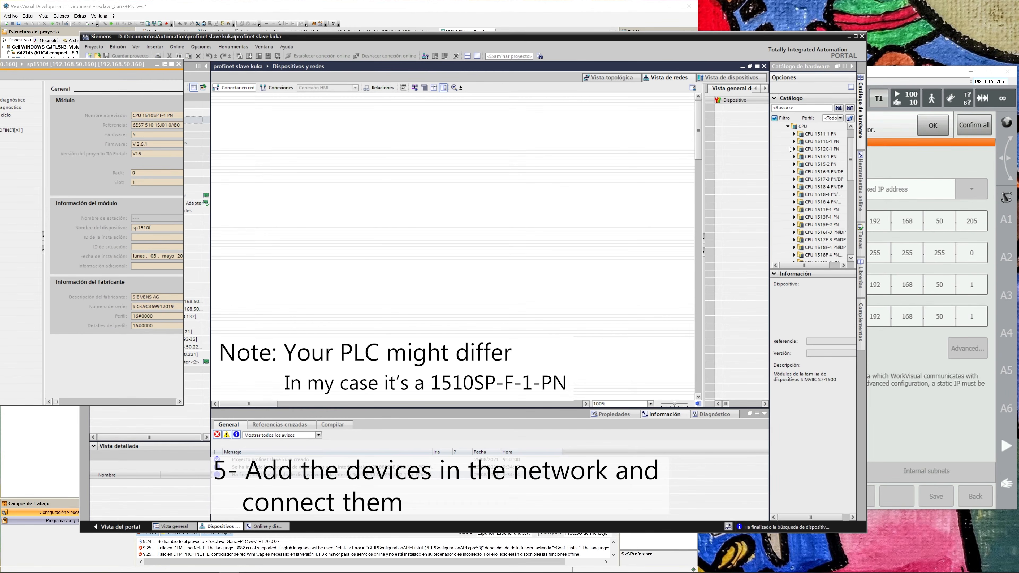
pyautogui.scroll(2, 810, 150)
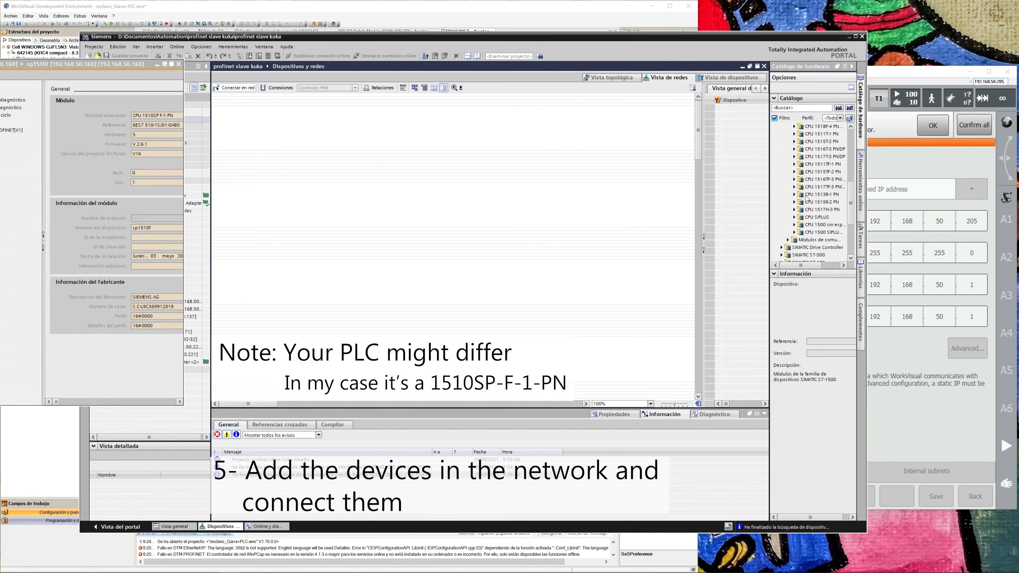
pyautogui.click(785, 149)
pyautogui.click(782, 141)
# Search the hardware catalog for 1510, add CPU 1510SP-1 PN 6ES7 510-1DJ01-0AB0 to the network, and close the floating diagnostics window.
pyautogui.click(789, 109)
pyautogui.write('1510')
pyautogui.press('Return')
pyautogui.write('-+')
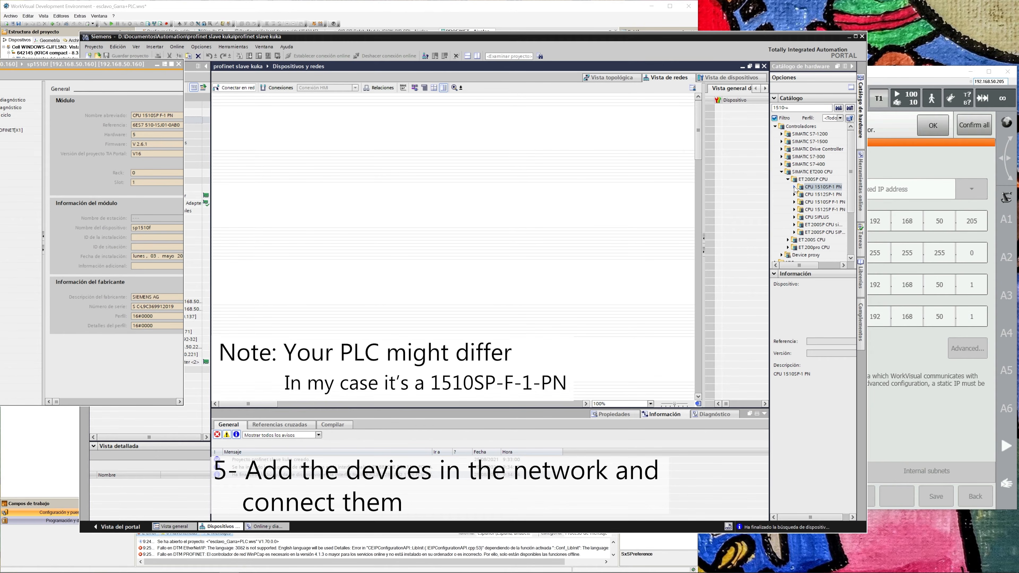
pyautogui.doubleClick(801, 187)
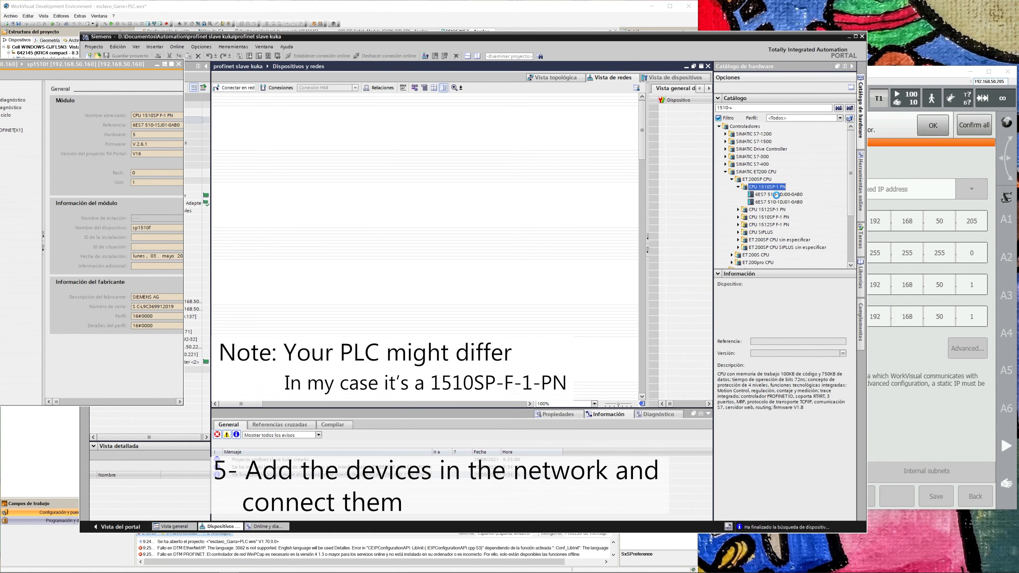
pyautogui.click(777, 195)
pyautogui.click(768, 200)
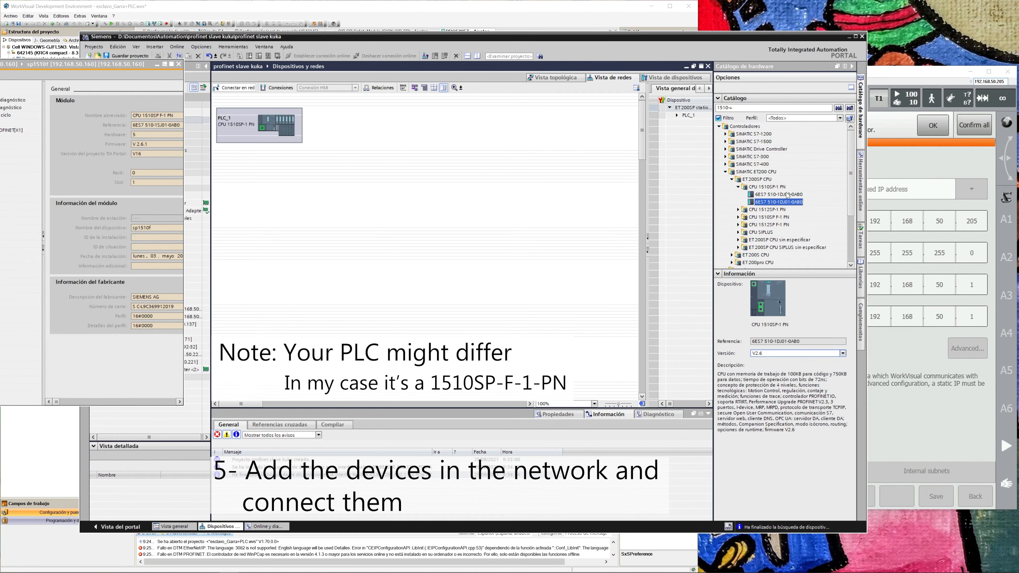
pyautogui.click(179, 64)
# Add the KUKA Roboter GmbH KRC4-ProfiNet_3.3 device from the PROFINET IO field devices to the network beside PLC_1.
pyautogui.scroll(-3, 782, 200)
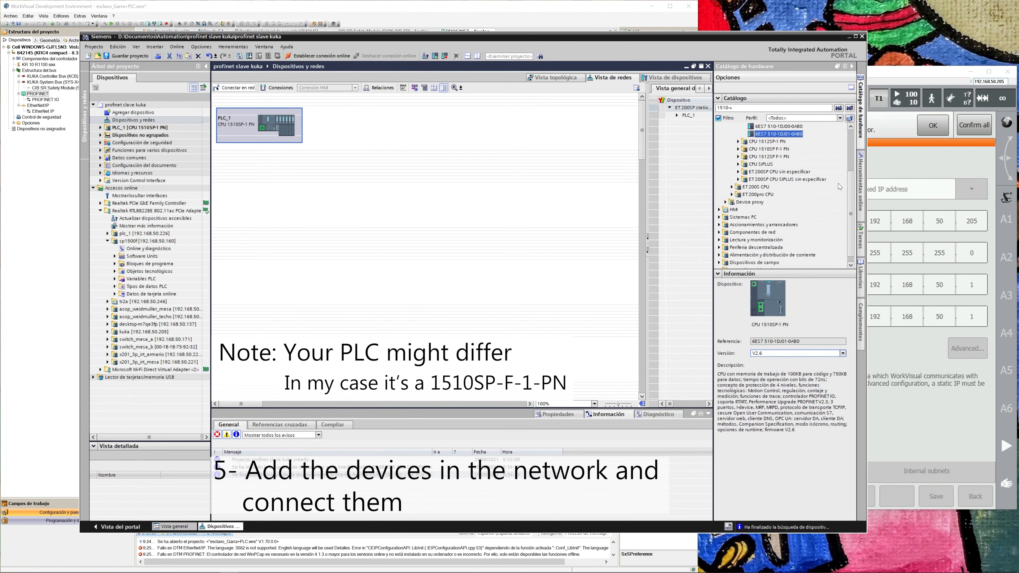
pyautogui.click(719, 261)
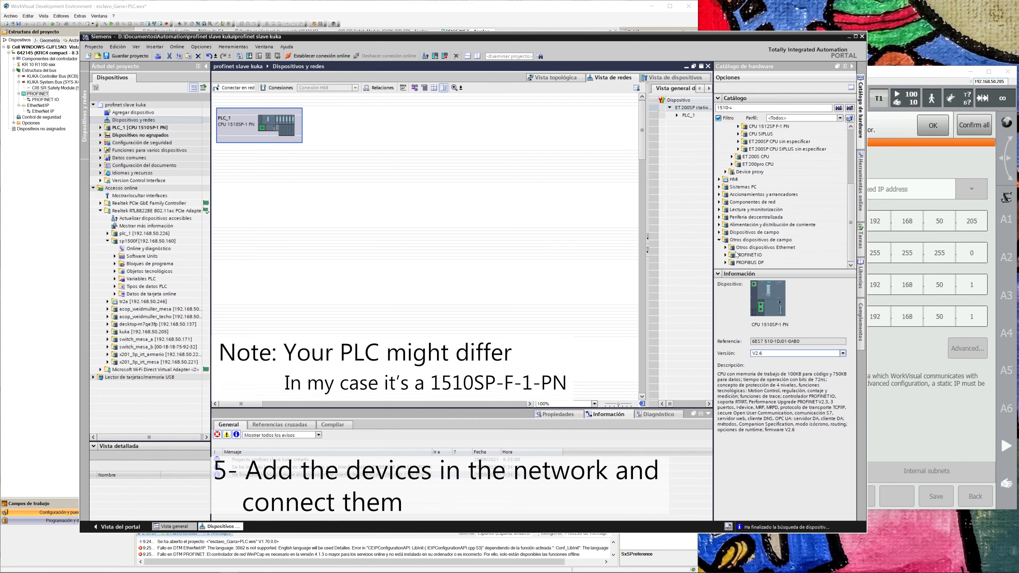
pyautogui.click(725, 255)
pyautogui.doubleClick(744, 209)
pyautogui.doubleClick(761, 217)
pyautogui.click(757, 225)
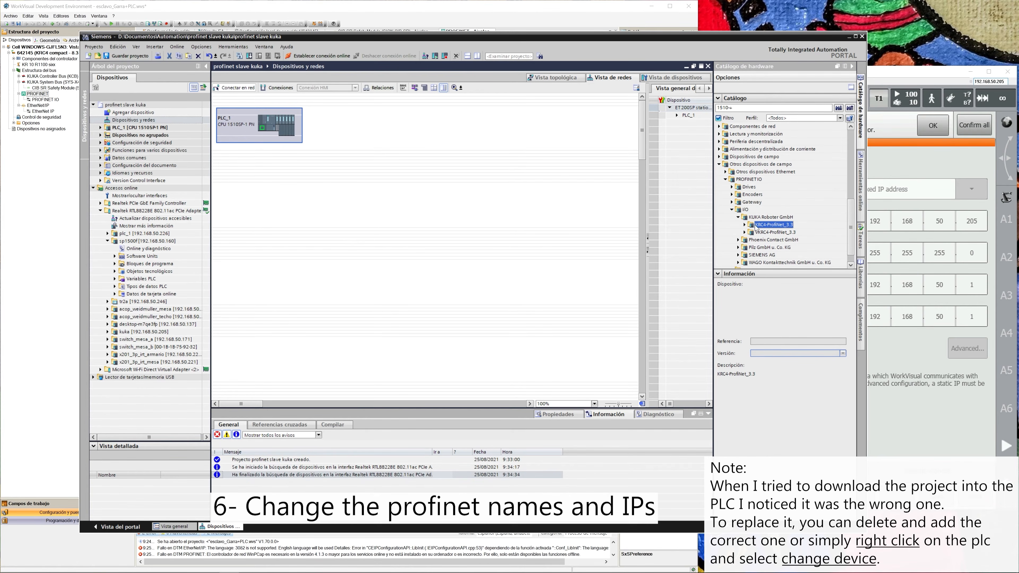
pyautogui.doubleClick(775, 226)
pyautogui.click(788, 234)
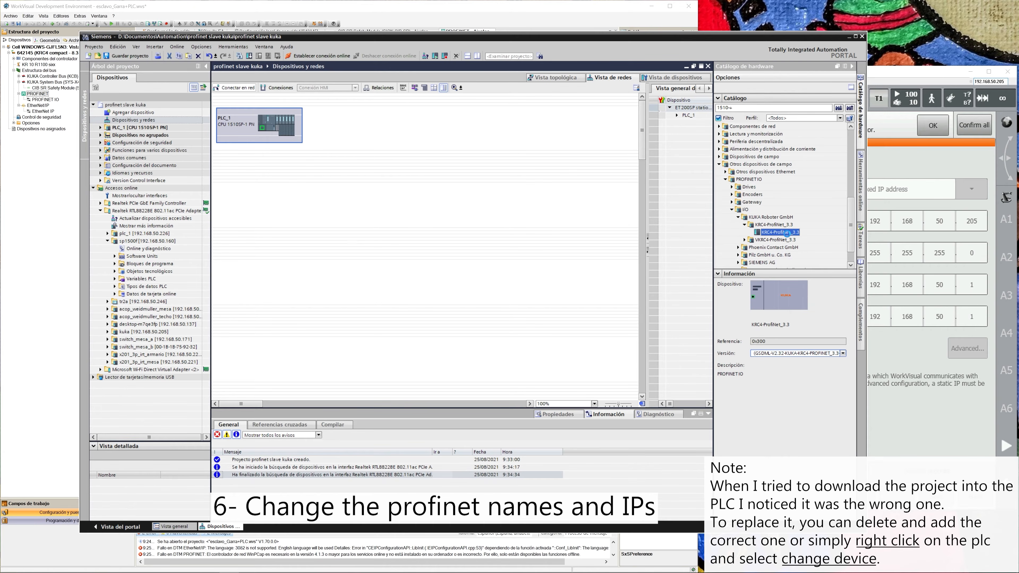
pyautogui.moveTo(791, 226); pyautogui.dragTo(355, 125)
# Assign the KRC4 device to PLC_1 and link a PLC port to the KRC4 port in the topology view.
pyautogui.click(327, 133)
pyautogui.click(361, 140)
pyautogui.click(560, 78)
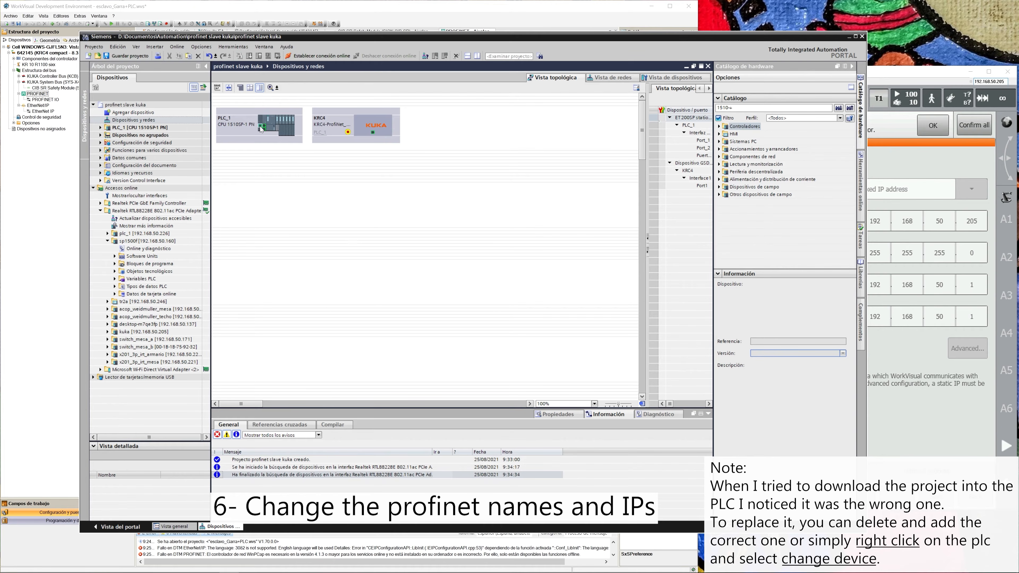
pyautogui.moveTo(261, 128); pyautogui.dragTo(372, 132)
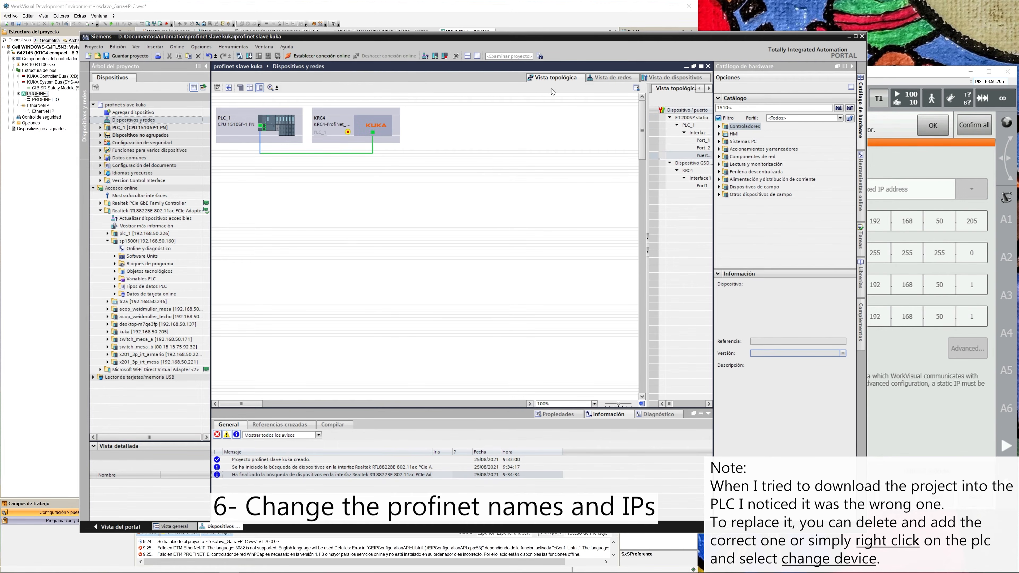
# Set the IP address of PLC_1's PROFINET interface [X1] to 192.168.50.160.
pyautogui.click(610, 78)
pyautogui.doubleClick(290, 139)
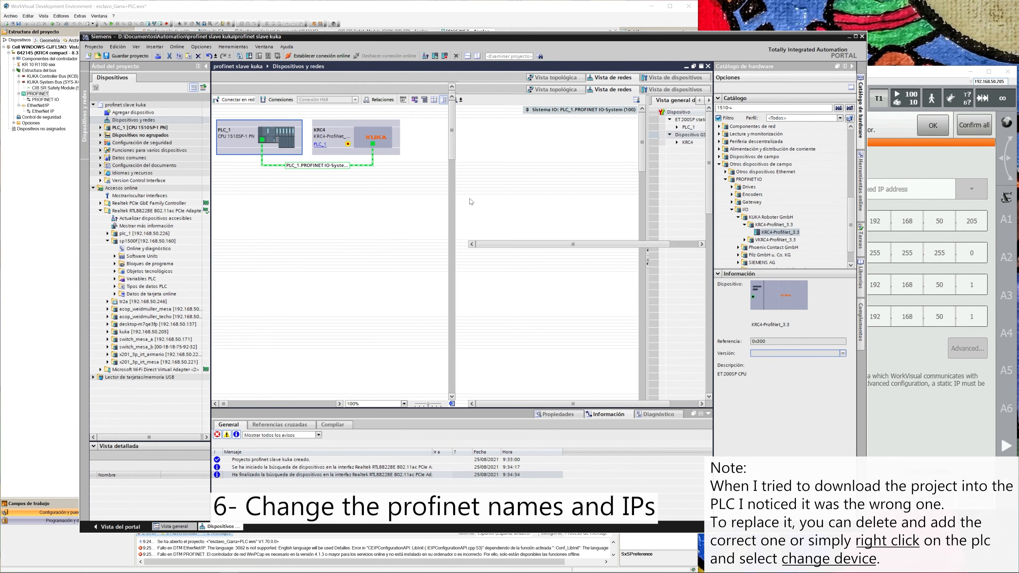
pyautogui.click(558, 415)
pyautogui.moveTo(383, 411); pyautogui.dragTo(381, 274)
pyautogui.doubleClick(461, 471)
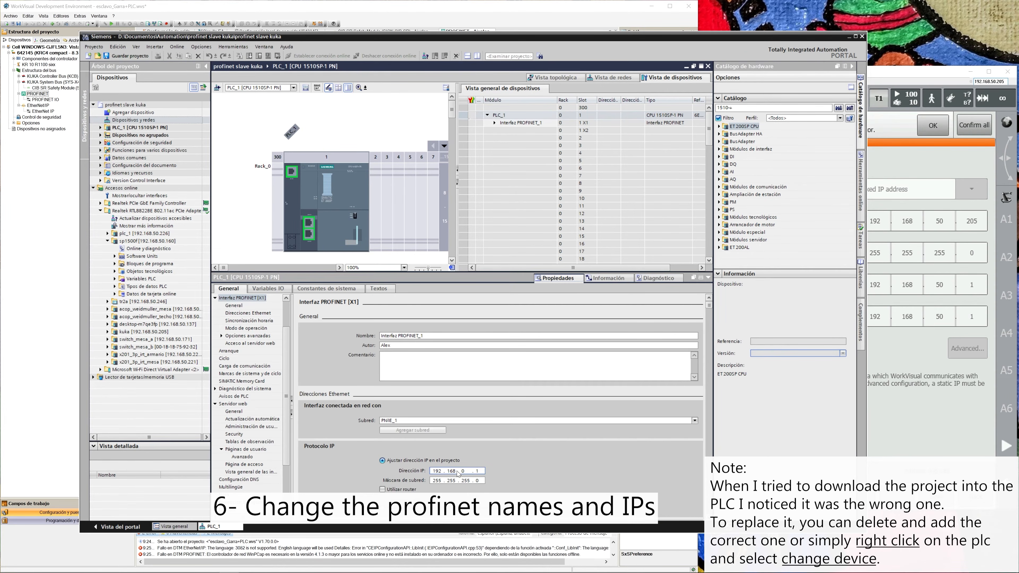
pyautogui.write('50')
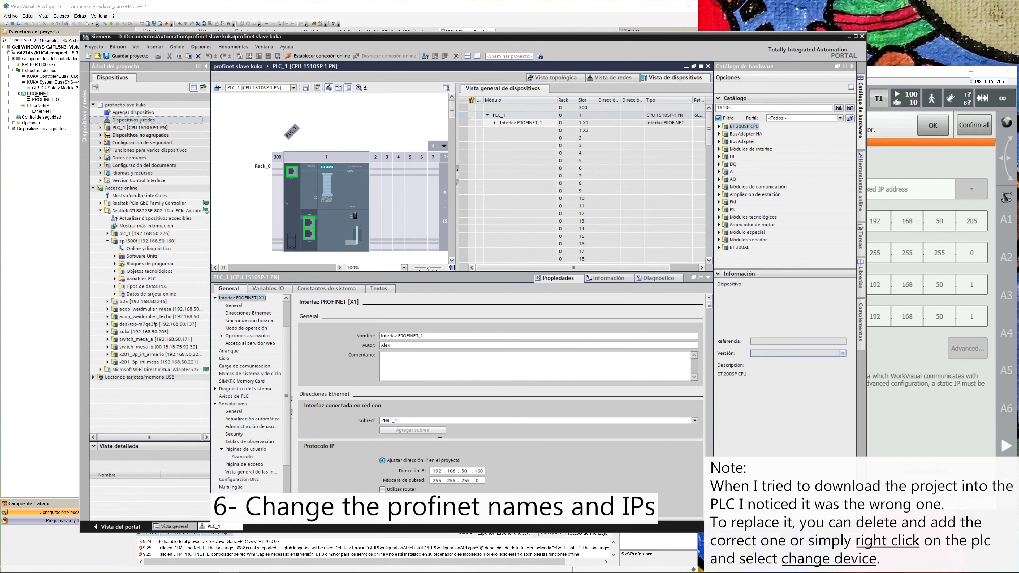
# Disable automatic PROFINET device name generation for PLC_1 and enter the device name of the online PLC at 192.168.50.160.
pyautogui.scroll(-5, 440, 441)
pyautogui.click(393, 387)
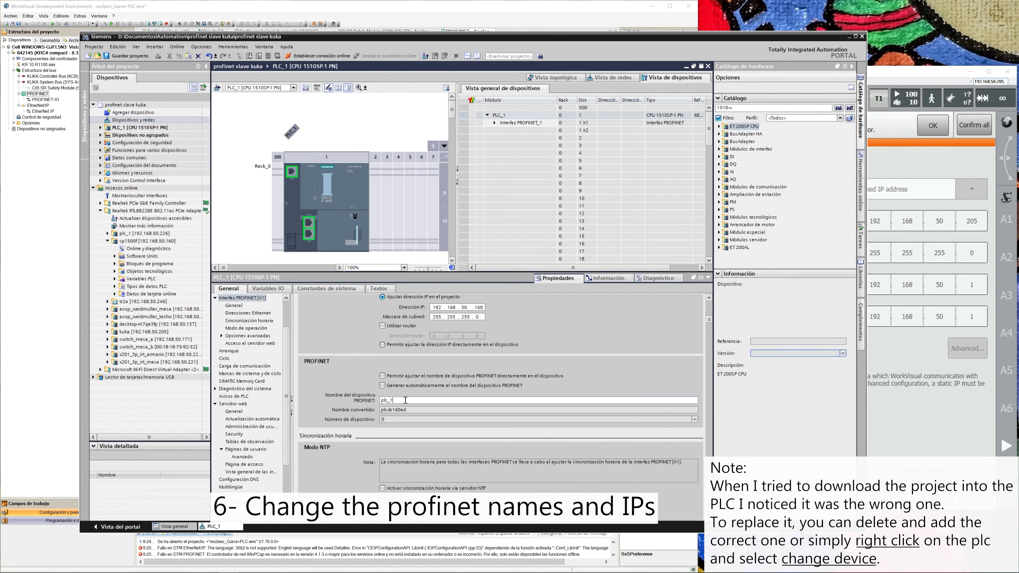
pyautogui.write('sp1500f')
pyautogui.press('Return')
# Open the sync domain settings from PLC_1's PROFINET interface and set the PLC's synchronization function to Maestro Sync.
pyautogui.scroll(-7, 423, 402)
pyautogui.scroll(-10, 424, 401)
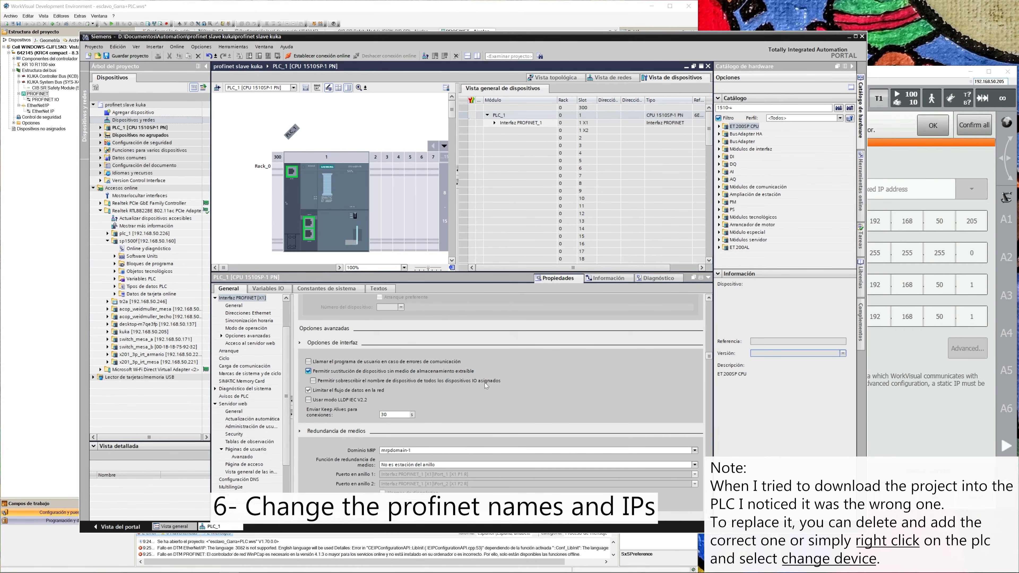
pyautogui.scroll(4, 347, 372)
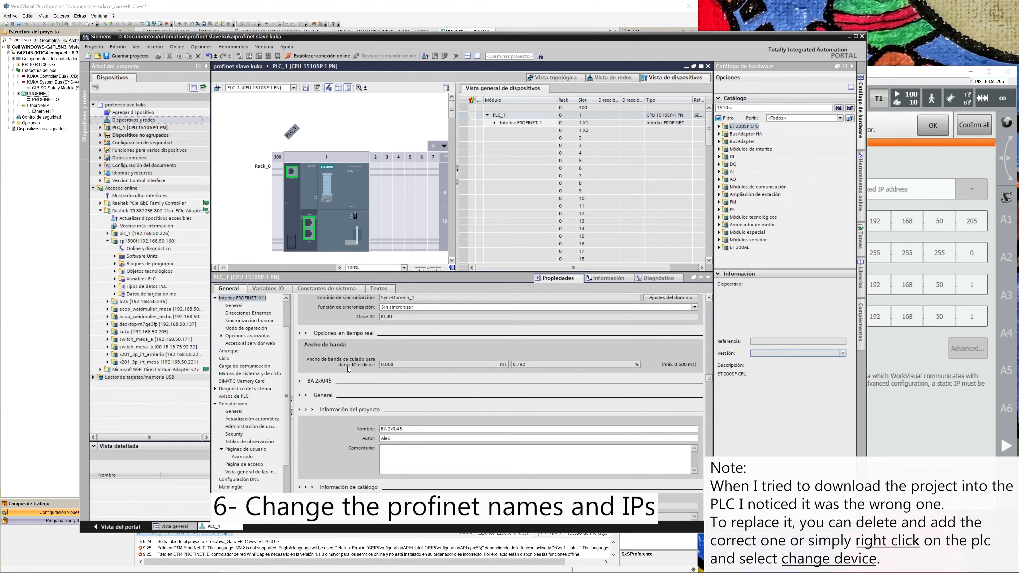
pyautogui.click(654, 367)
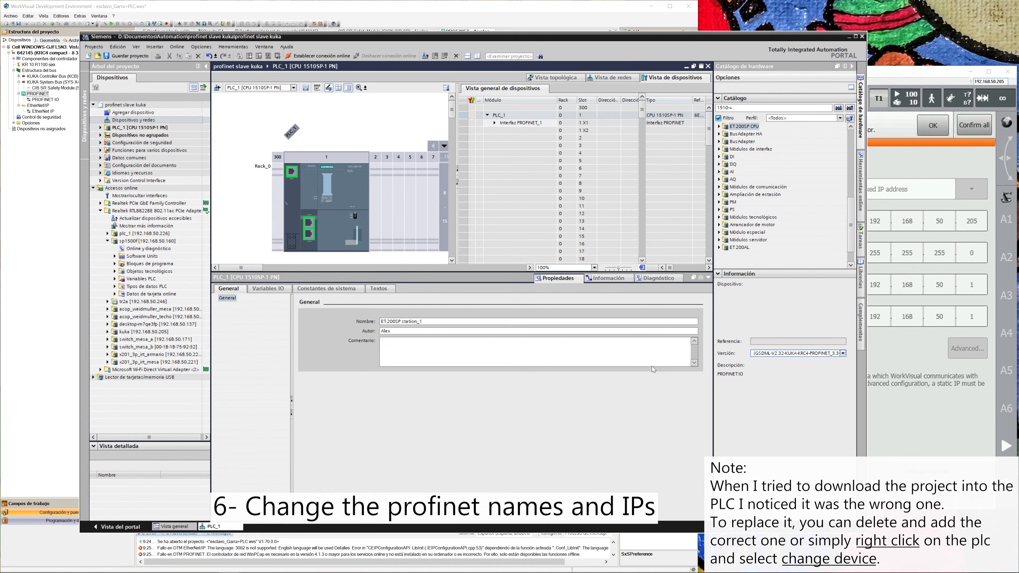
pyautogui.click(404, 490)
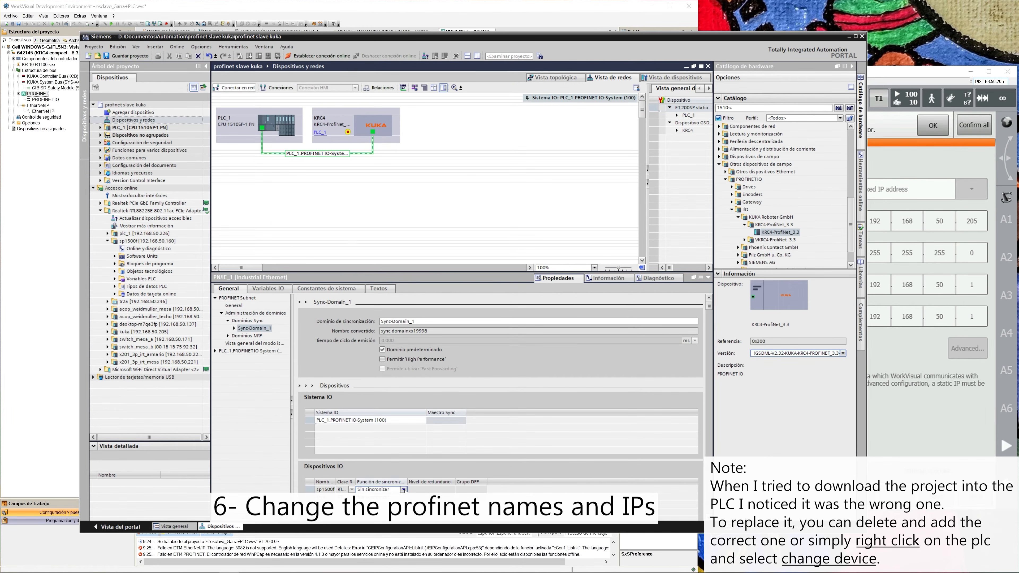
pyautogui.click(385, 498)
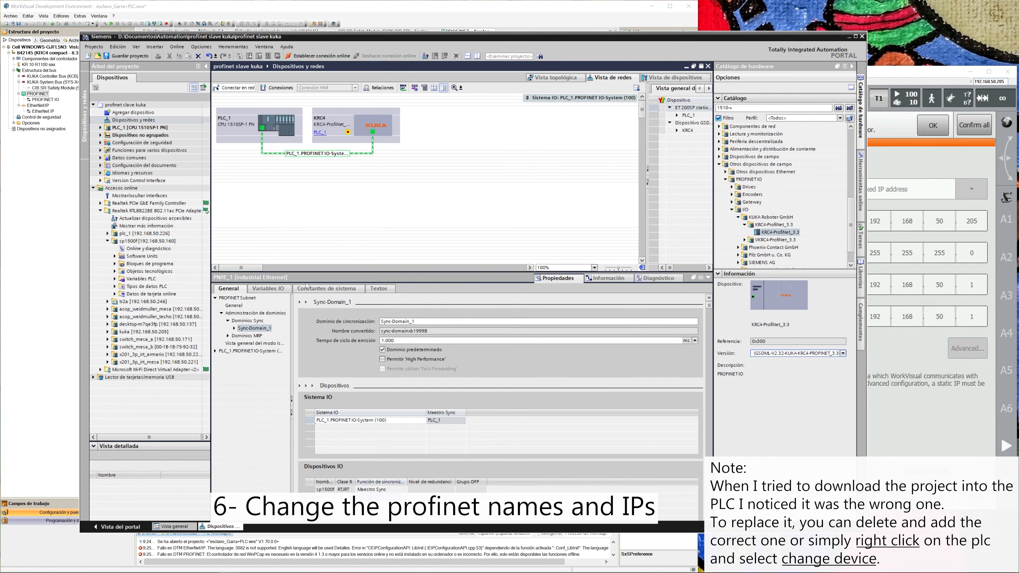
# Set the IP address of the KRC4 device's PROFINET interface to 192.168.50.205, matching the online kuka device.
pyautogui.click(107, 241)
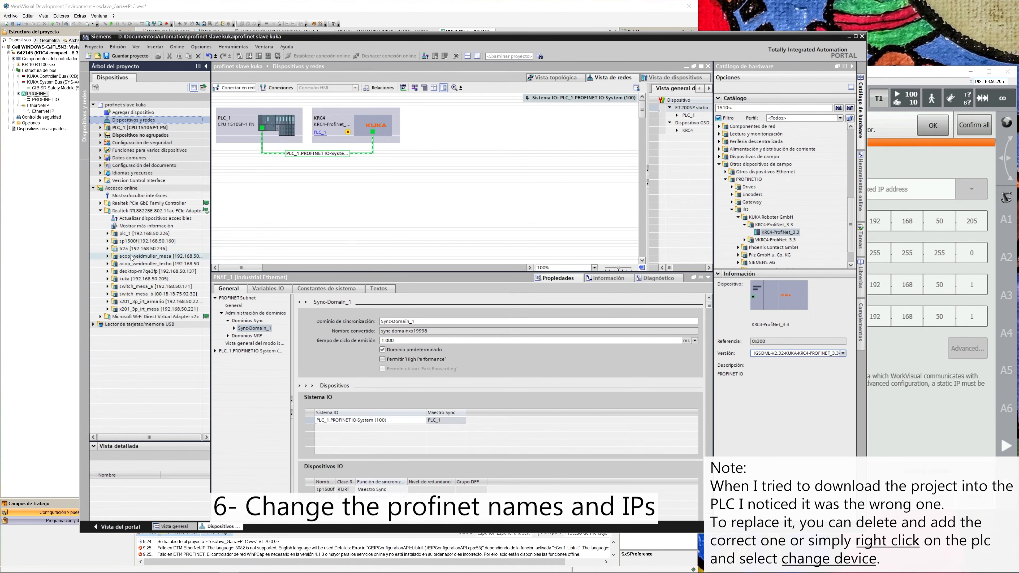
pyautogui.click(133, 279)
pyautogui.click(357, 129)
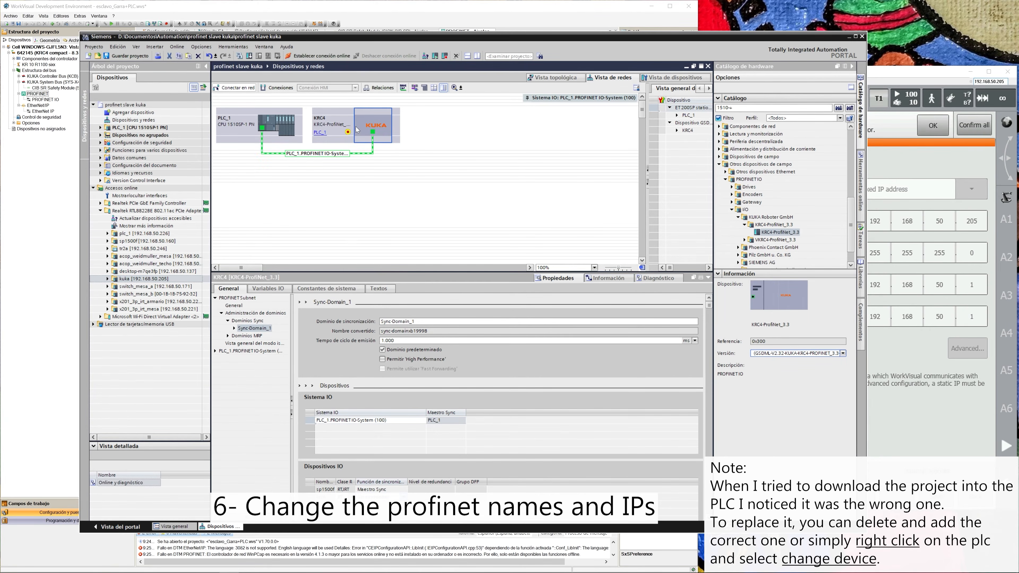
pyautogui.doubleClick(357, 129)
pyautogui.doubleClick(478, 461)
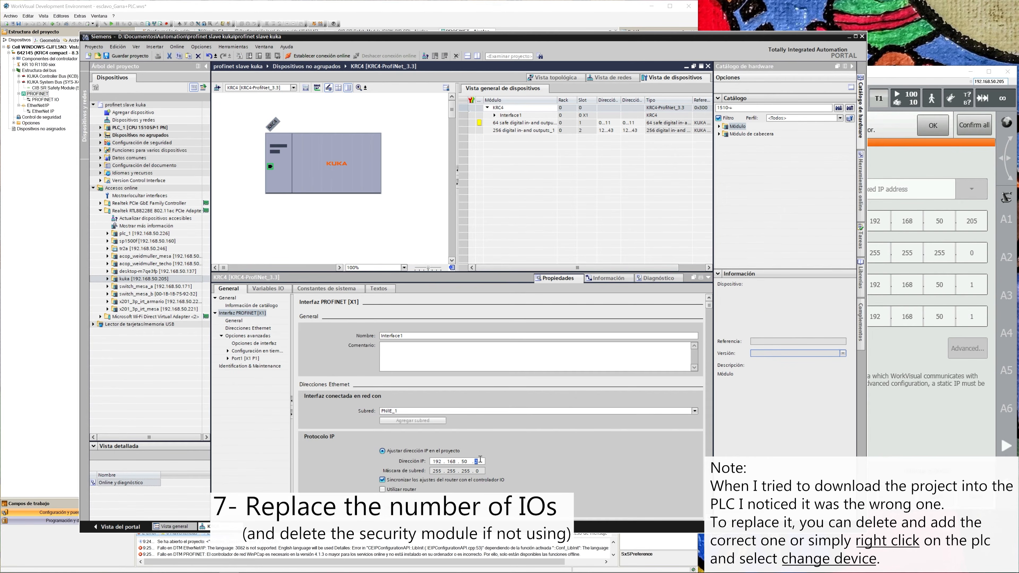
# Disable automatic PROFINET device name generation for the KRC4 and name the device kuka.
pyautogui.scroll(-3, 416, 458)
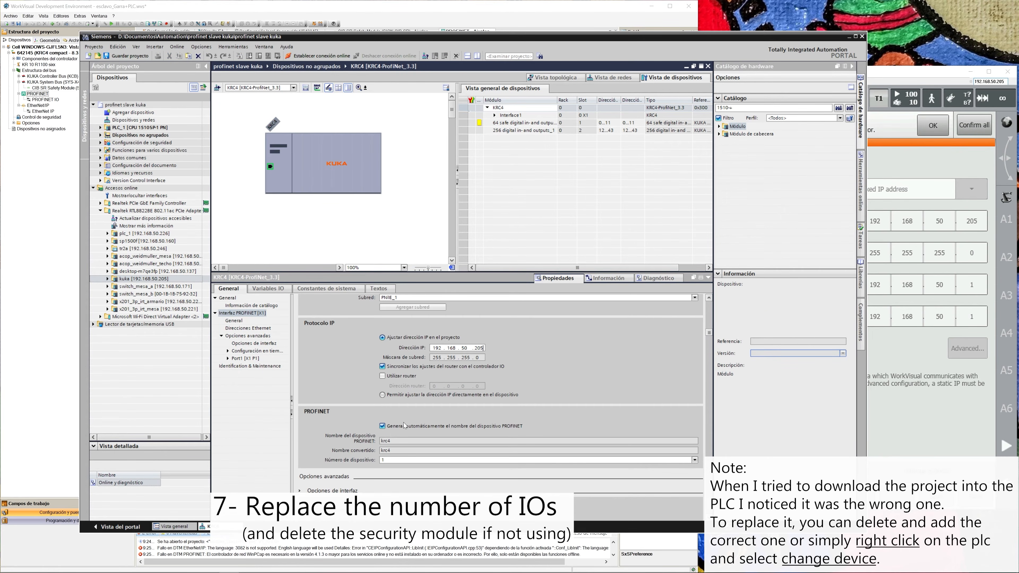
pyautogui.click(382, 427)
pyautogui.doubleClick(386, 440)
pyautogui.write('ku')
pyautogui.click(438, 445)
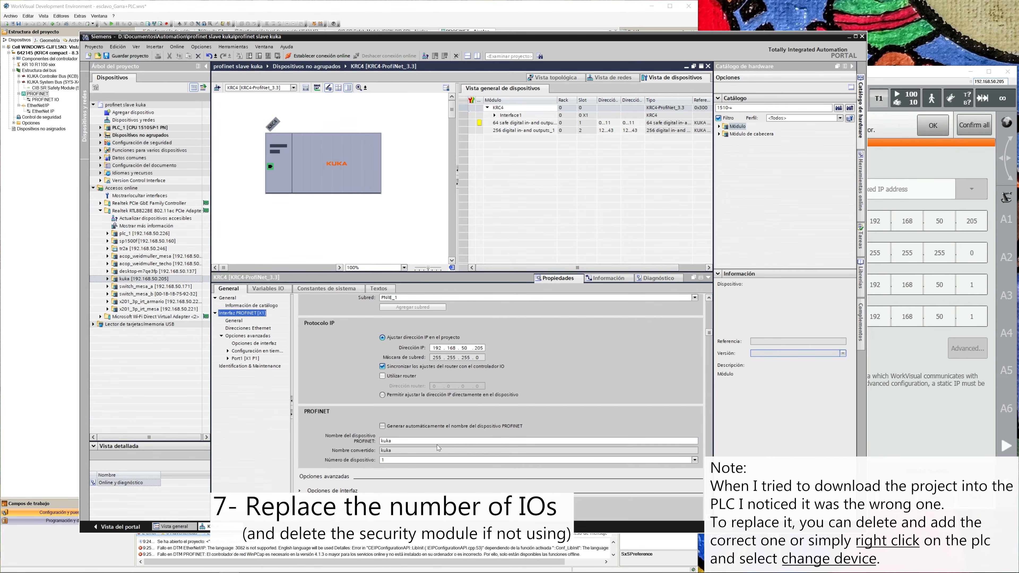
# Delete the 64 safe digital and 256 digital in- and outputs modules from the KRC4 device.
pyautogui.click(522, 123)
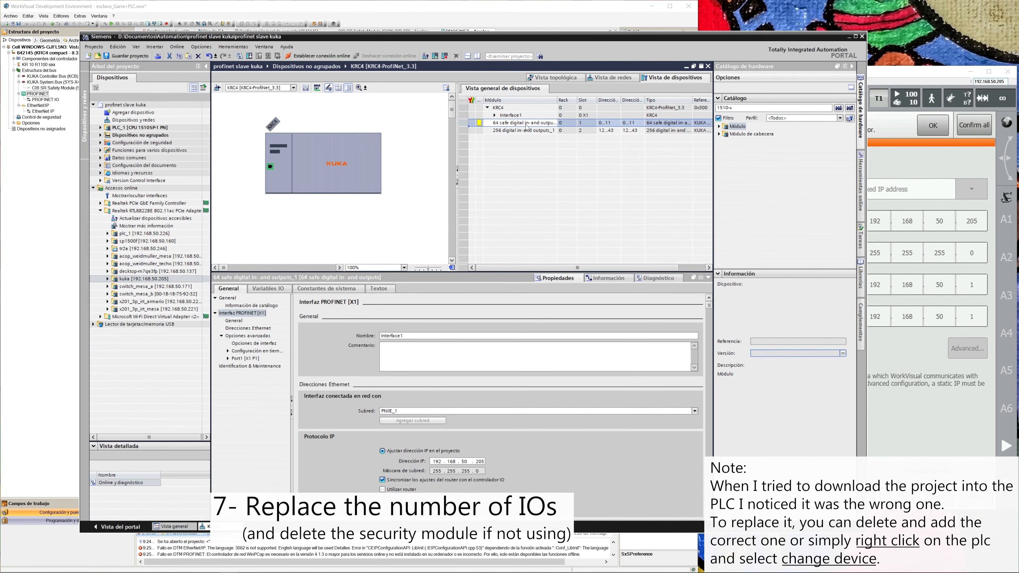
pyautogui.press('Delete')
pyautogui.click(520, 307)
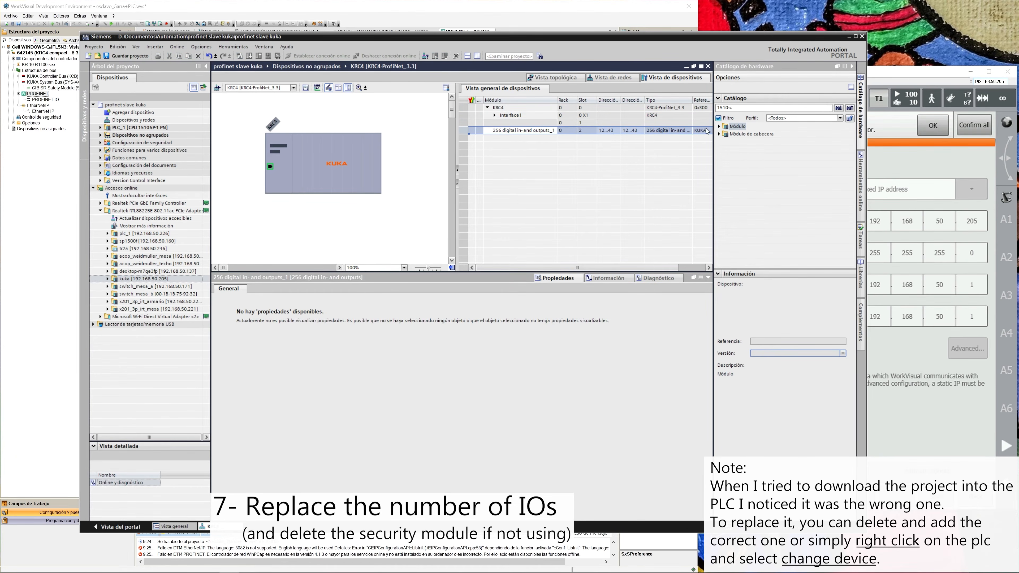
pyautogui.press('Delete')
pyautogui.click(521, 307)
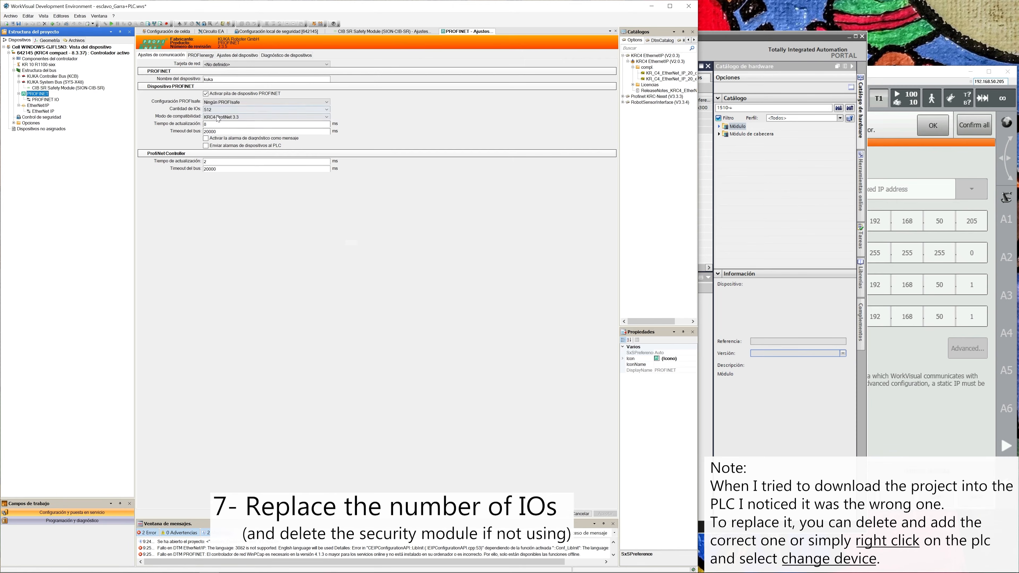
# Add the 512 digital in- and outputs module to slot 2 of the KRC4 device.
pyautogui.click(724, 128)
pyautogui.click(719, 126)
pyautogui.moveTo(764, 217); pyautogui.dragTo(586, 132)
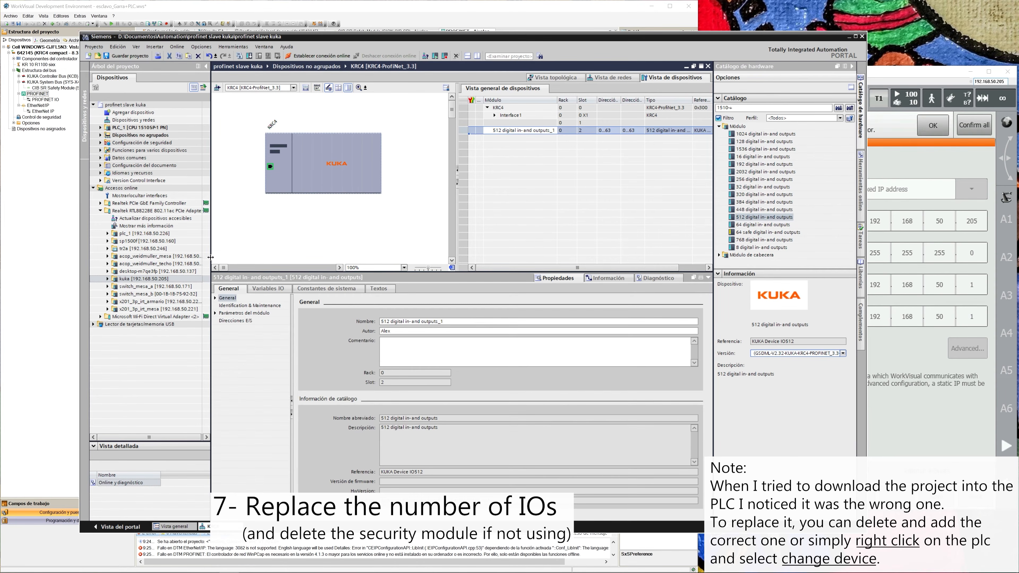
# Save the project and start loading it to the ET 200SP PLC found at 192.168.50.160.
pyautogui.click(372, 236)
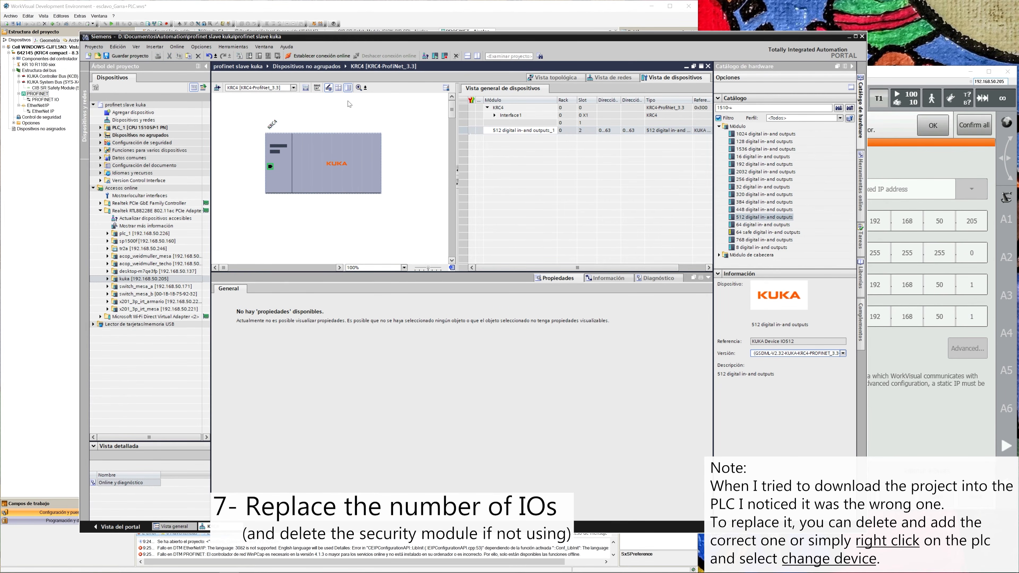
pyautogui.hotkey('ctrl', 's')
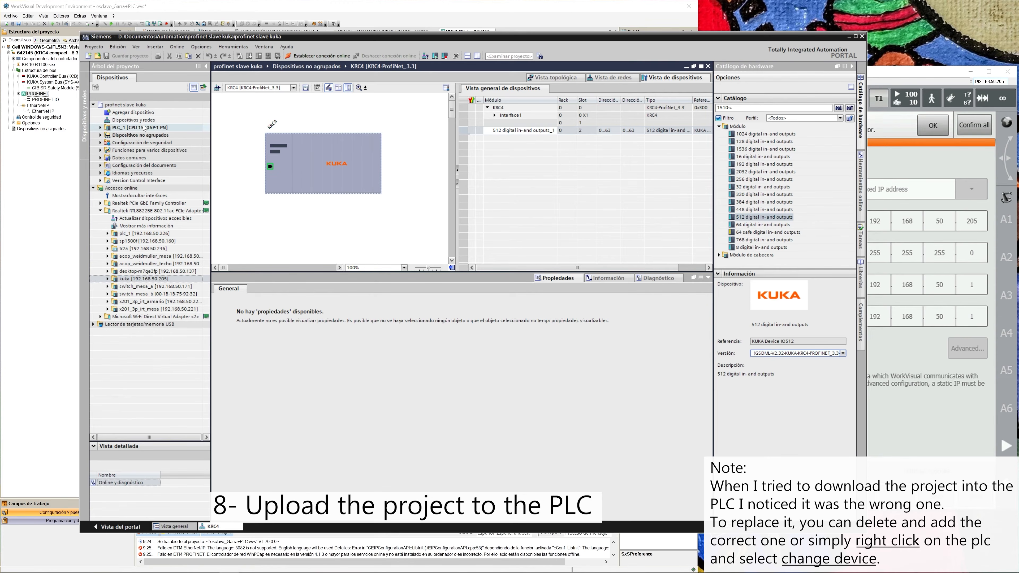
pyautogui.click(276, 122)
pyautogui.click(250, 56)
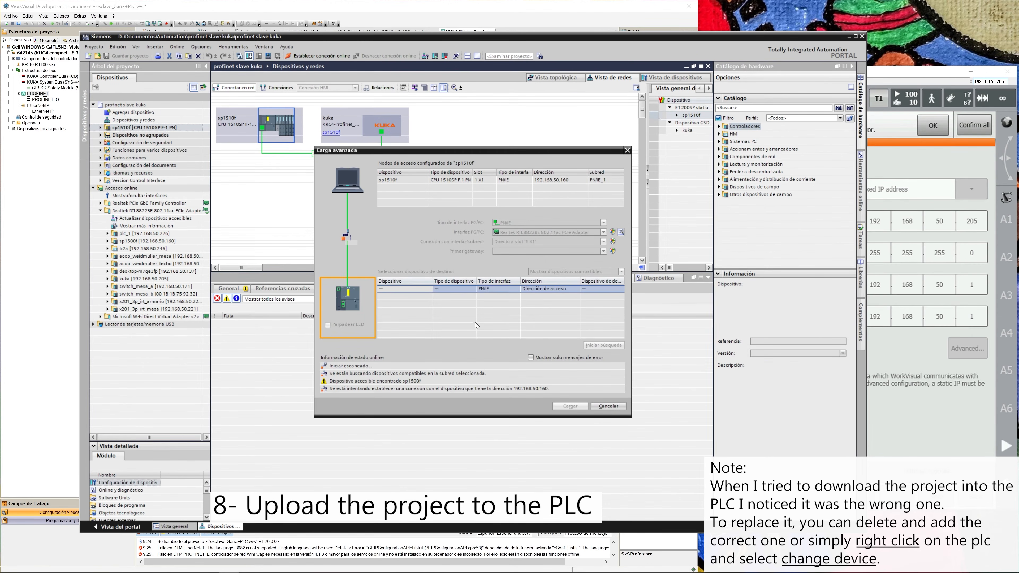
pyautogui.click(463, 299)
pyautogui.click(570, 405)
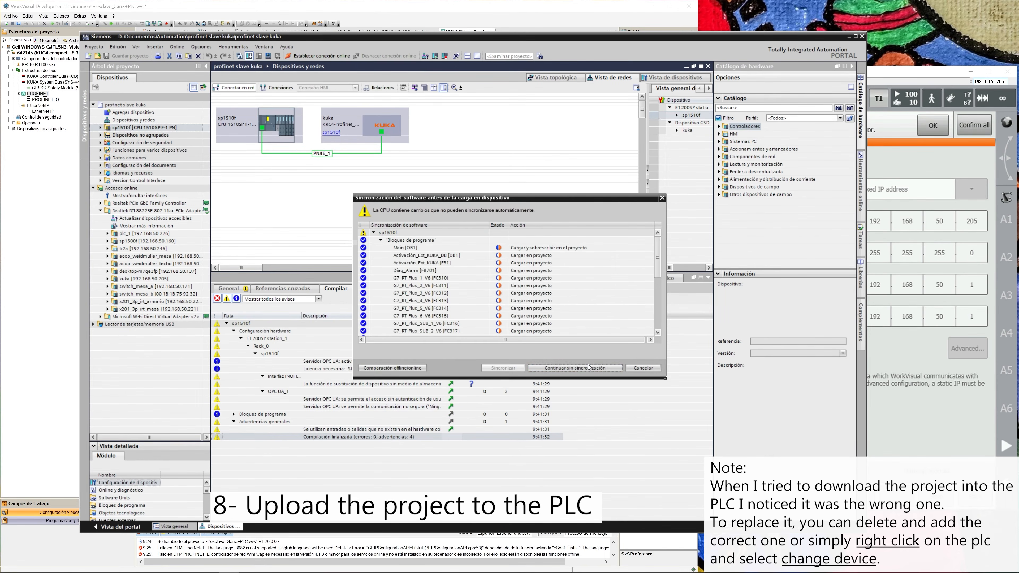
# Continue without synchronizing the software, load the project into sp1510f, and finish with the module started.
pyautogui.click(588, 368)
pyautogui.scroll(-5, 653, 293)
pyautogui.click(604, 368)
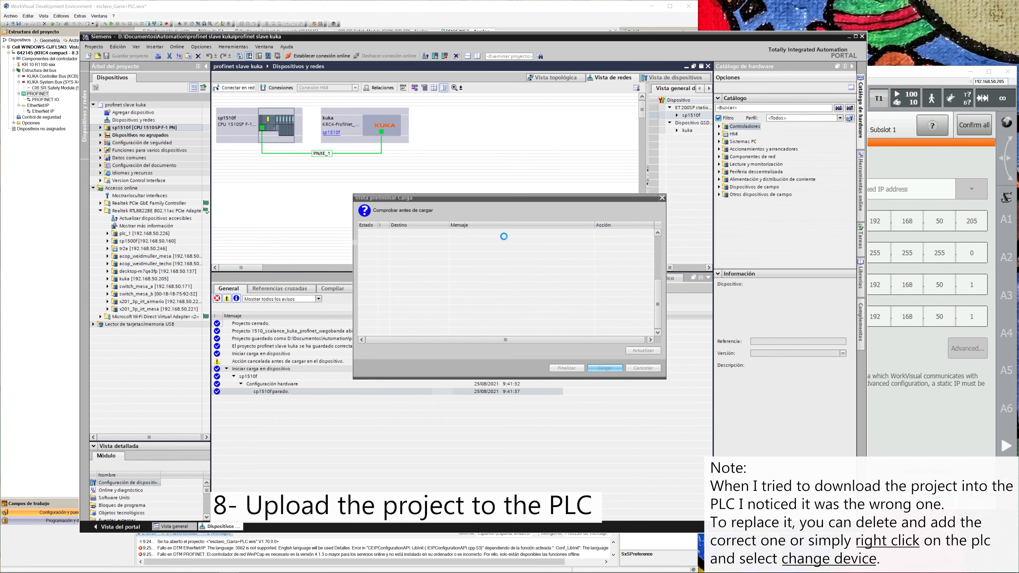
pyautogui.click(566, 368)
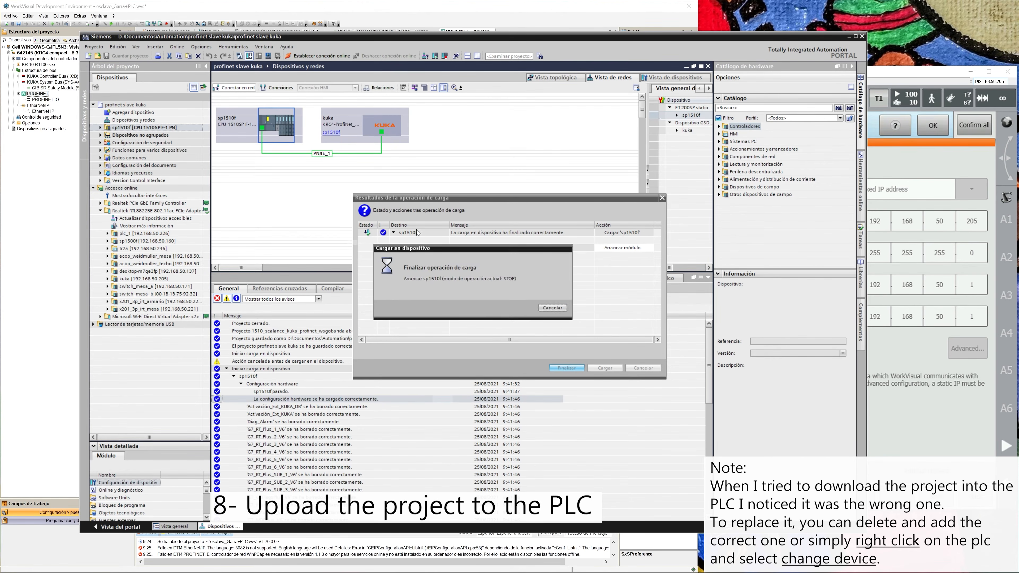
# Go online with sp1510f to check communication with the kuka device, and disconnect again.
pyautogui.click(278, 127)
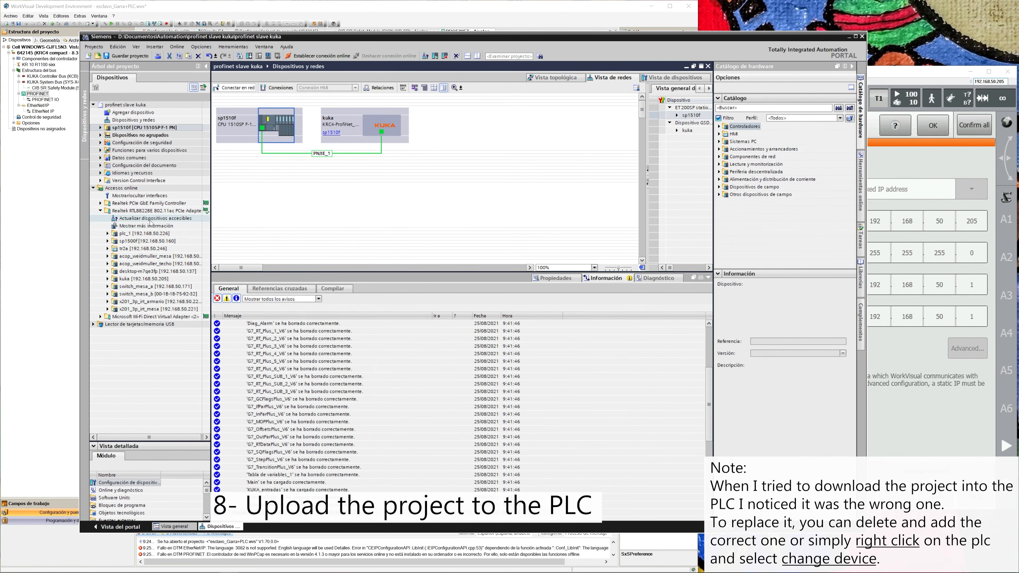
pyautogui.click(315, 56)
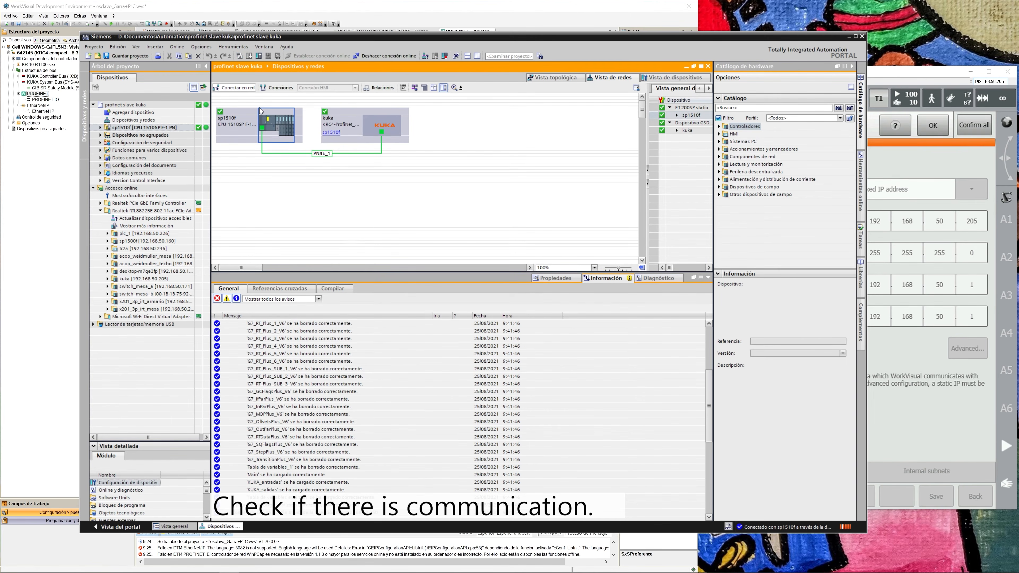
pyautogui.click(357, 56)
# Open the KUKA_entradas variable table of sp1510f and enlarge its view to show all variables.
pyautogui.click(107, 137)
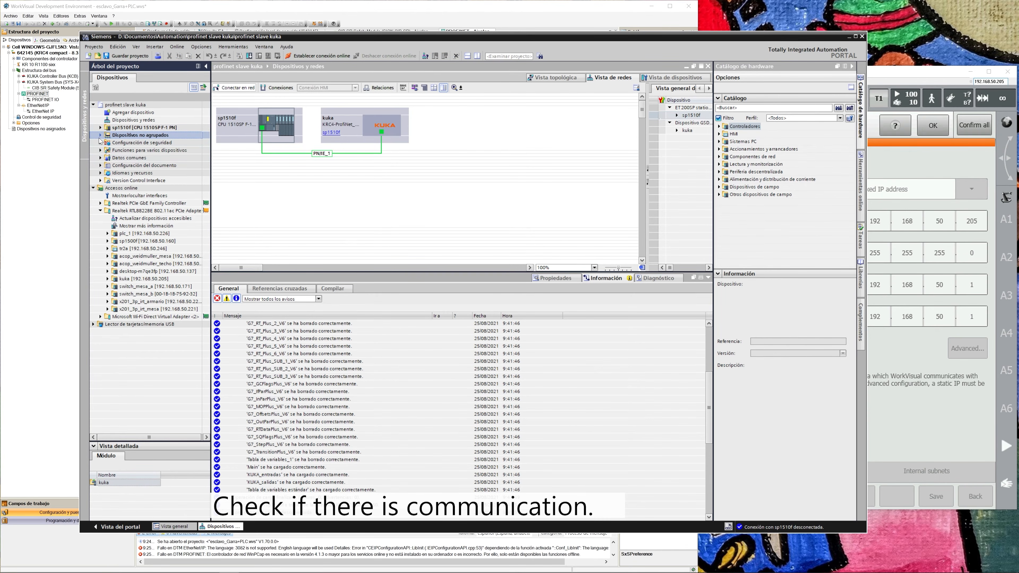
pyautogui.click(100, 127)
pyautogui.click(151, 181)
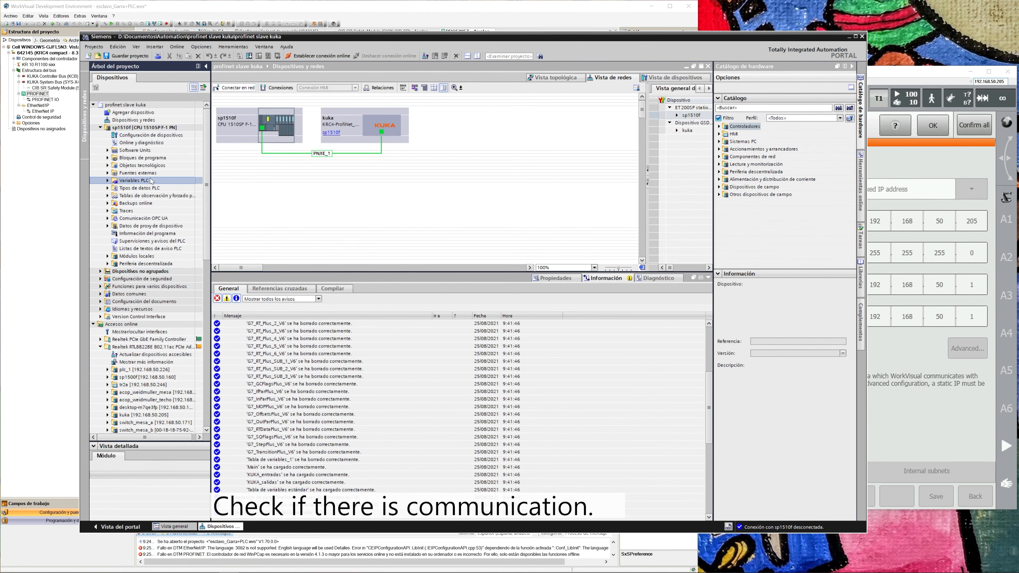
pyautogui.doubleClick(148, 211)
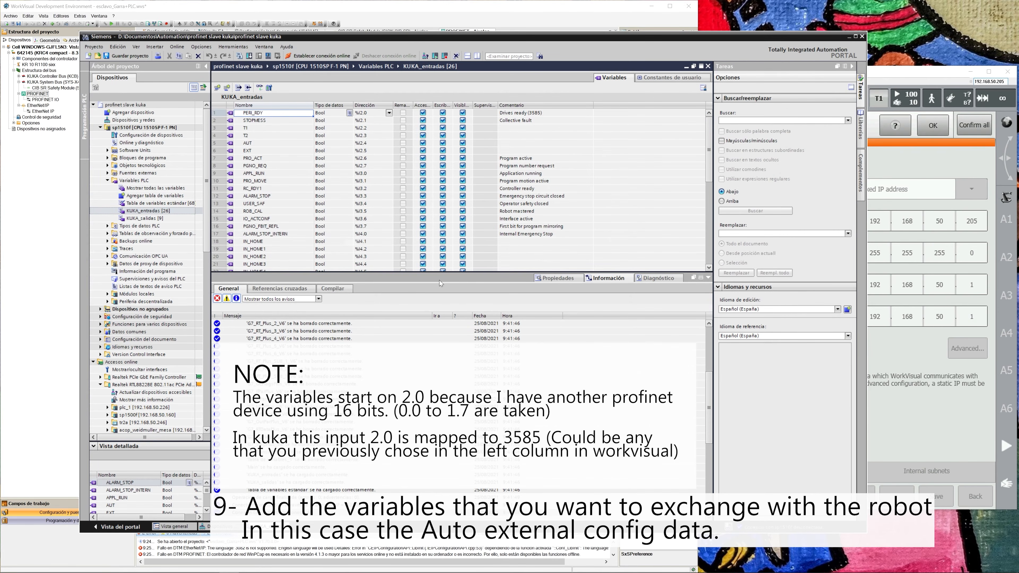
pyautogui.moveTo(442, 276); pyautogui.dragTo(442, 330)
# Switch to the robot's service-mode interface, close the network configuration, and open the Automatic External inputs/outputs configuration.
pyautogui.click(897, 369)
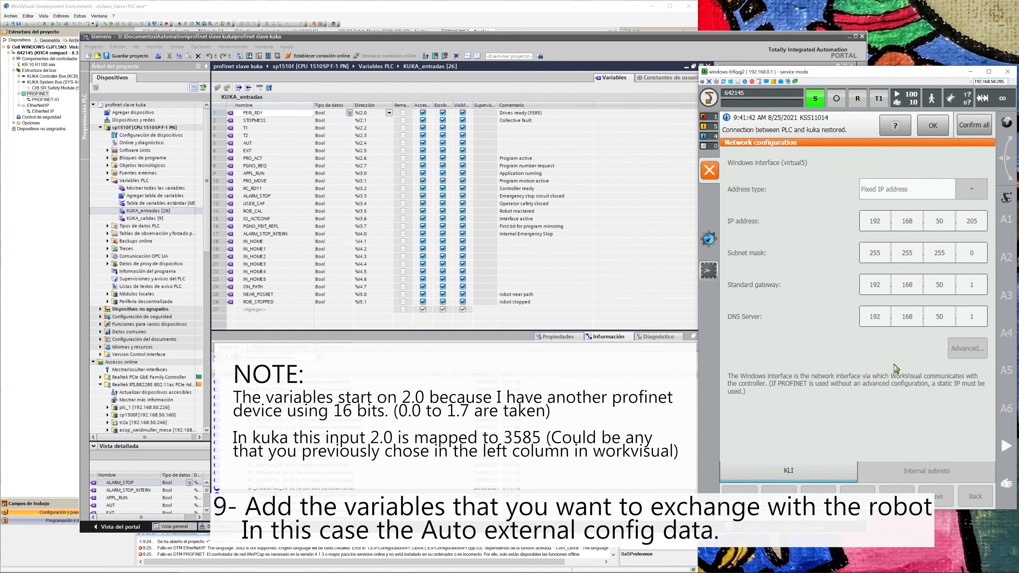
pyautogui.click(710, 170)
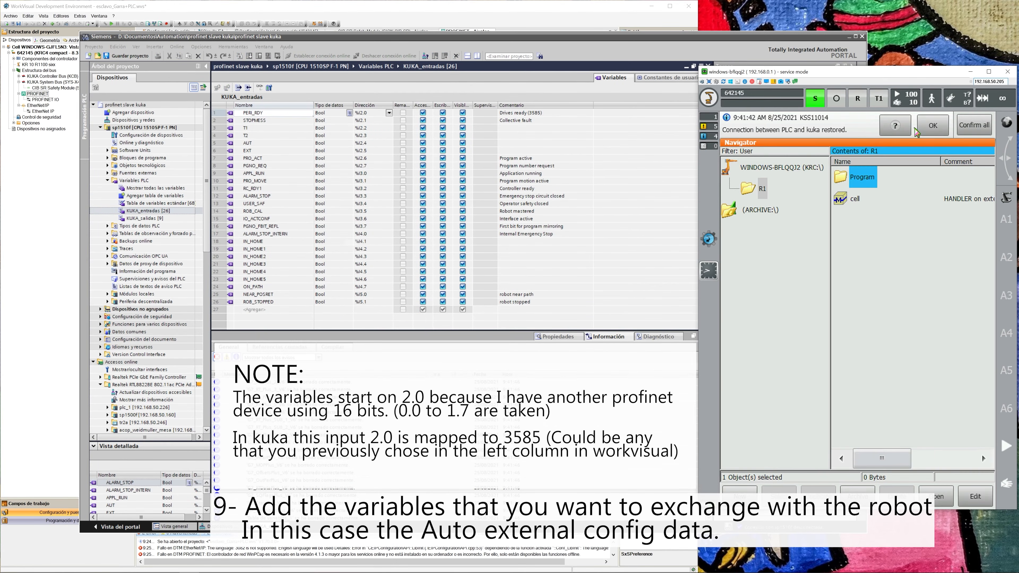
pyautogui.click(709, 101)
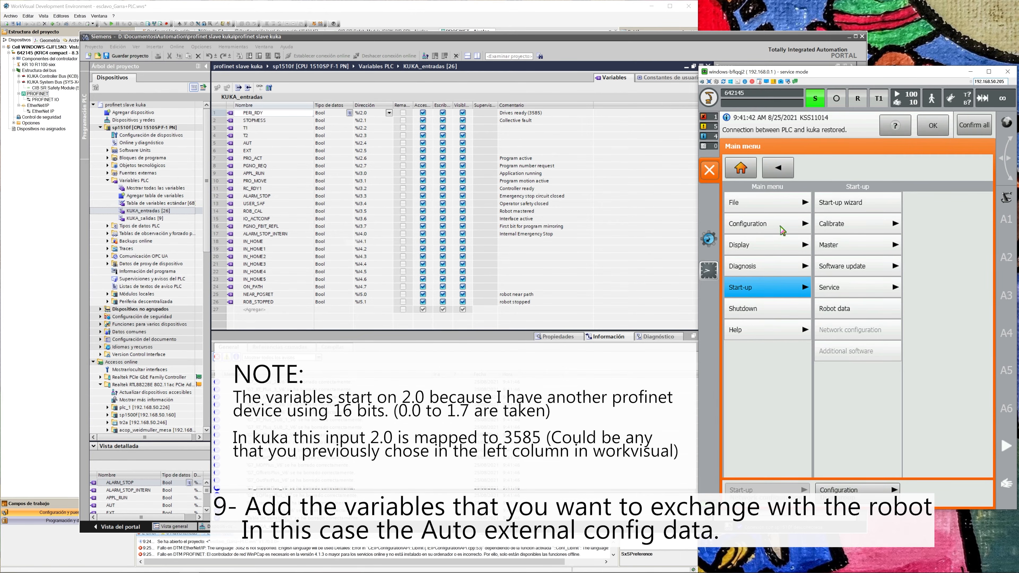
pyautogui.click(787, 233)
pyautogui.click(847, 207)
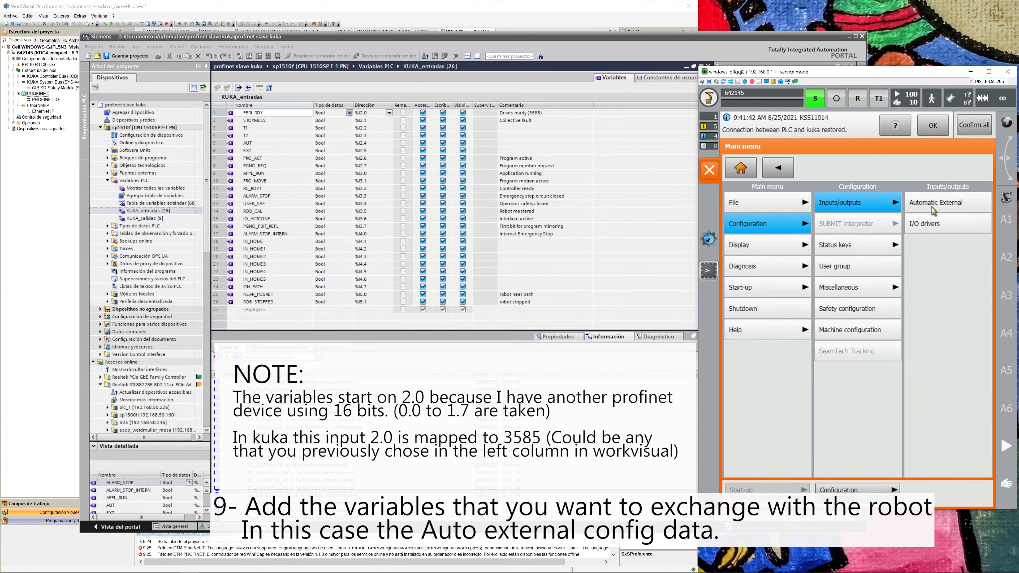
pyautogui.click(934, 210)
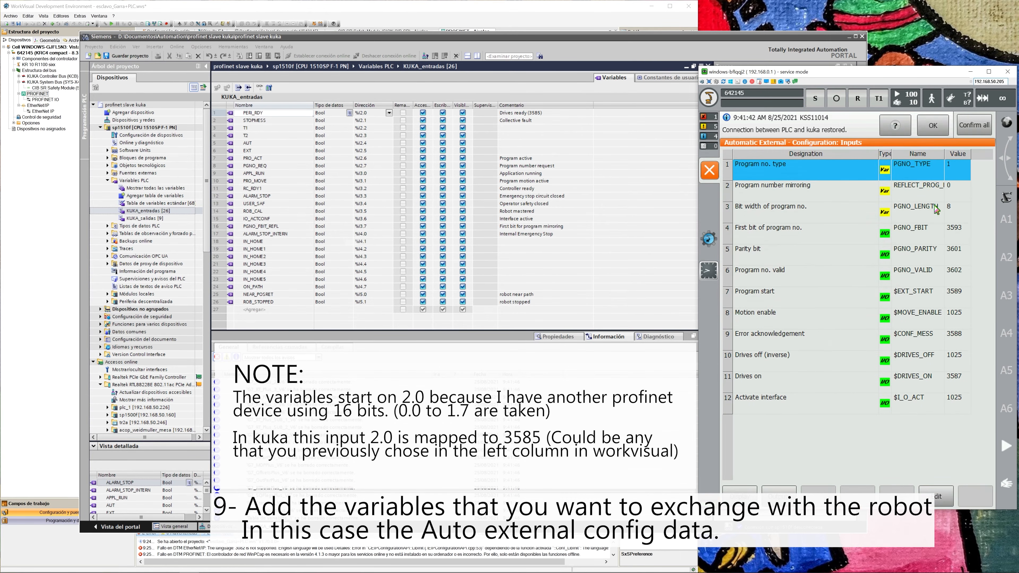
# Display the Automatic External outputs and compare Drives ready with the PERI_RDY variable in KUKA_entradas.
pyautogui.click(958, 242)
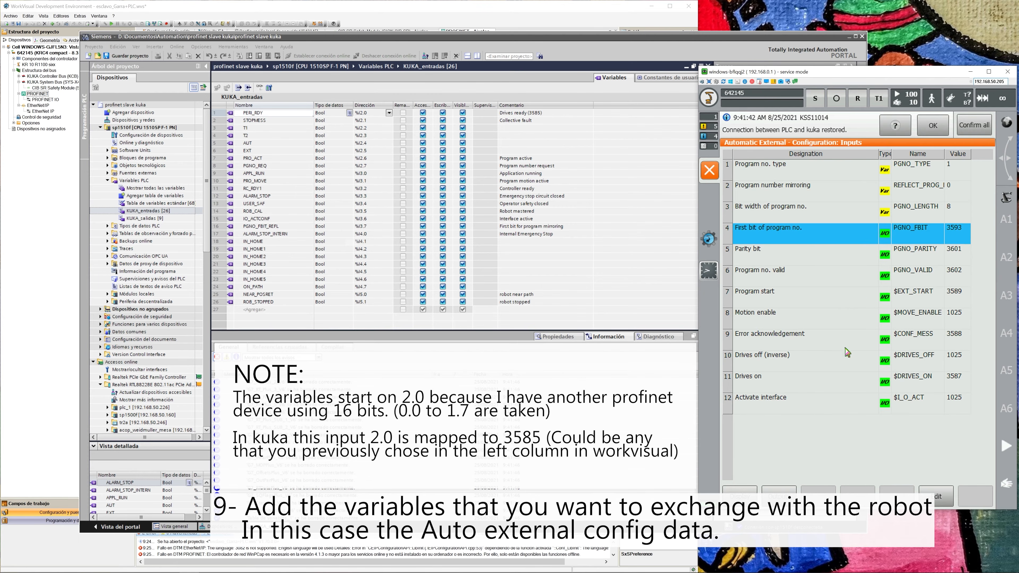
pyautogui.click(779, 496)
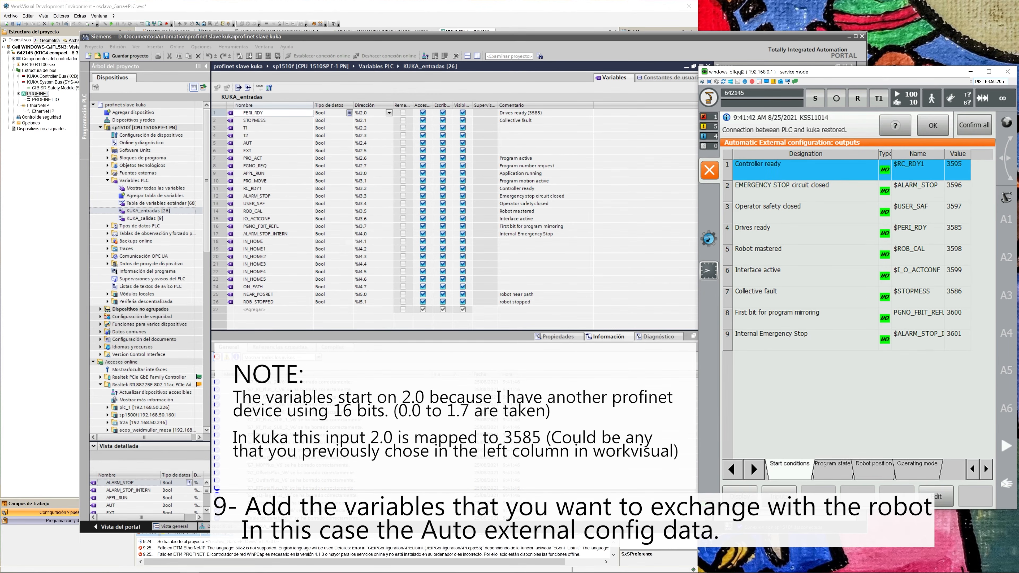
pyautogui.click(910, 232)
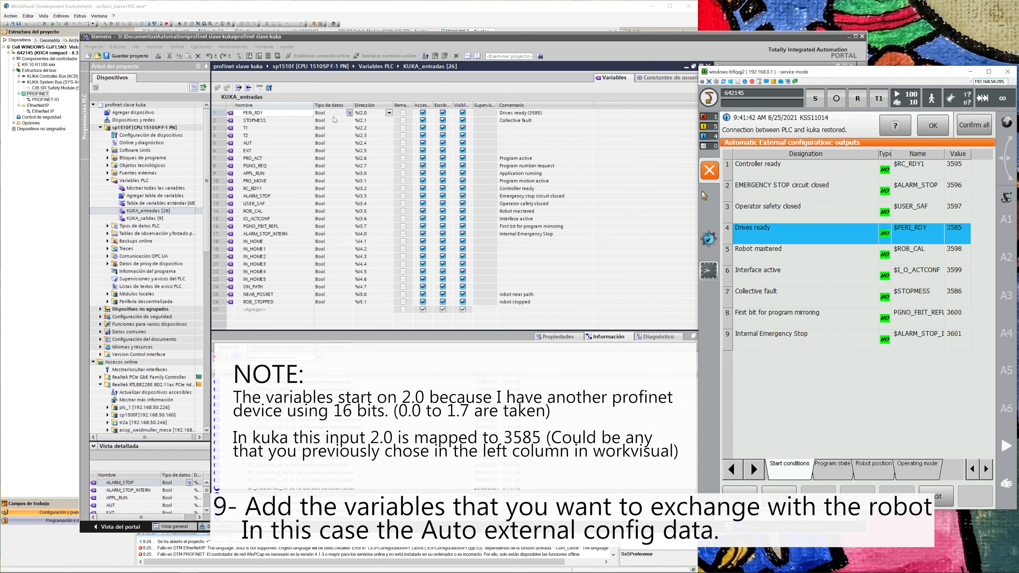
pyautogui.click(555, 115)
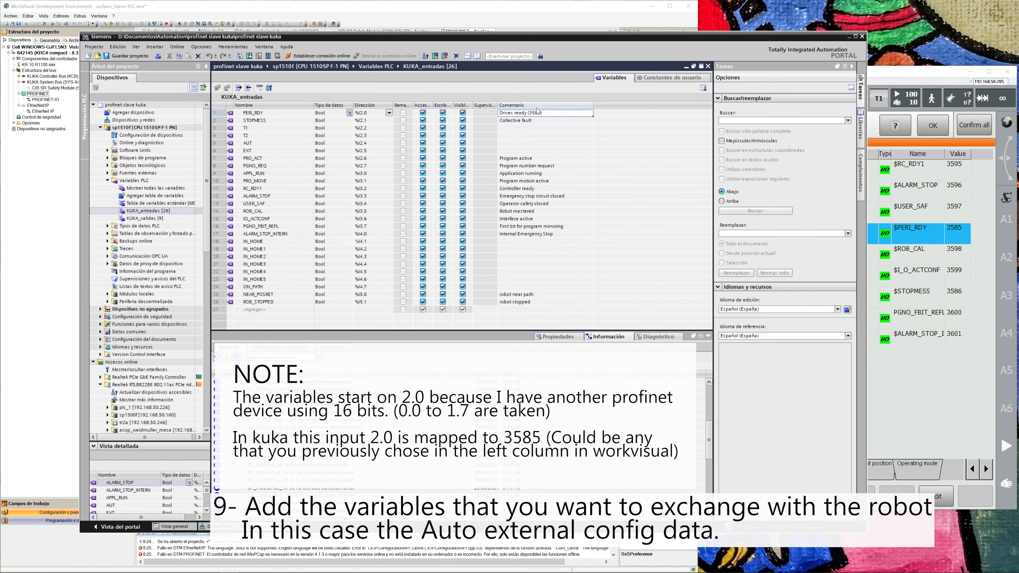
pyautogui.click(950, 236)
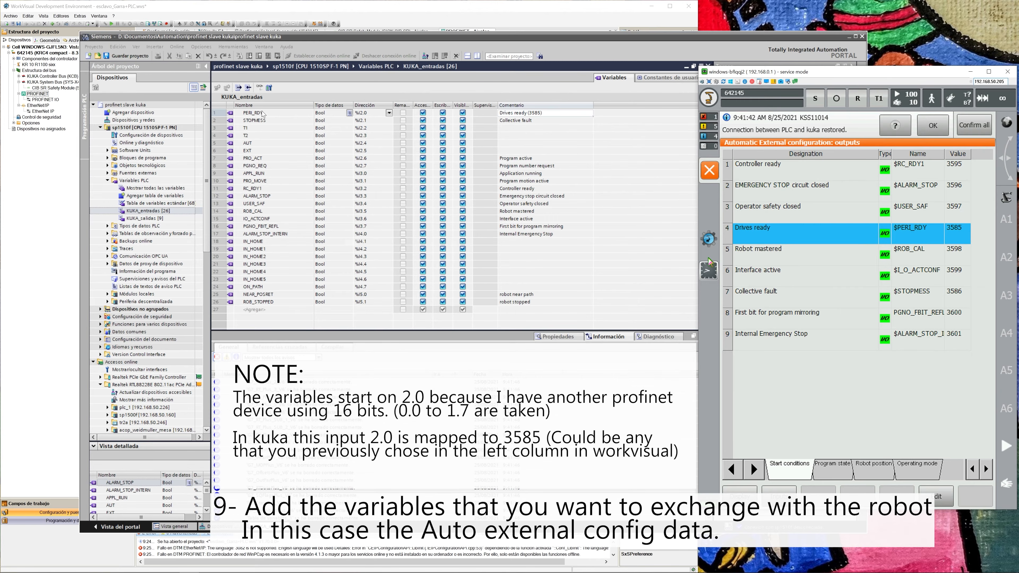
# Compare the Collective fault output with STOPMESS and examine the remaining input addresses through NEAR_POSRET.
pyautogui.click(263, 122)
pyautogui.click(953, 389)
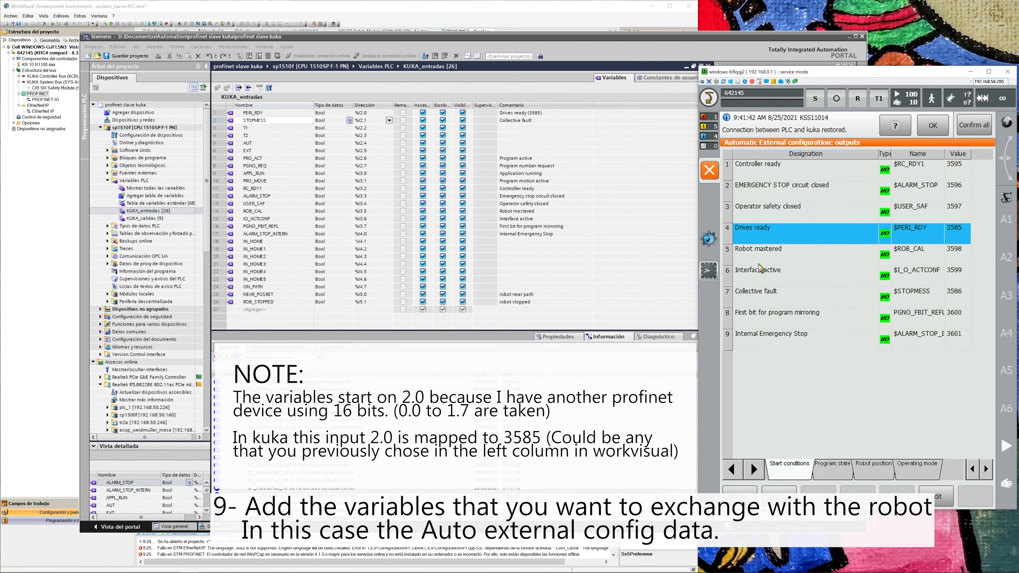
pyautogui.click(768, 292)
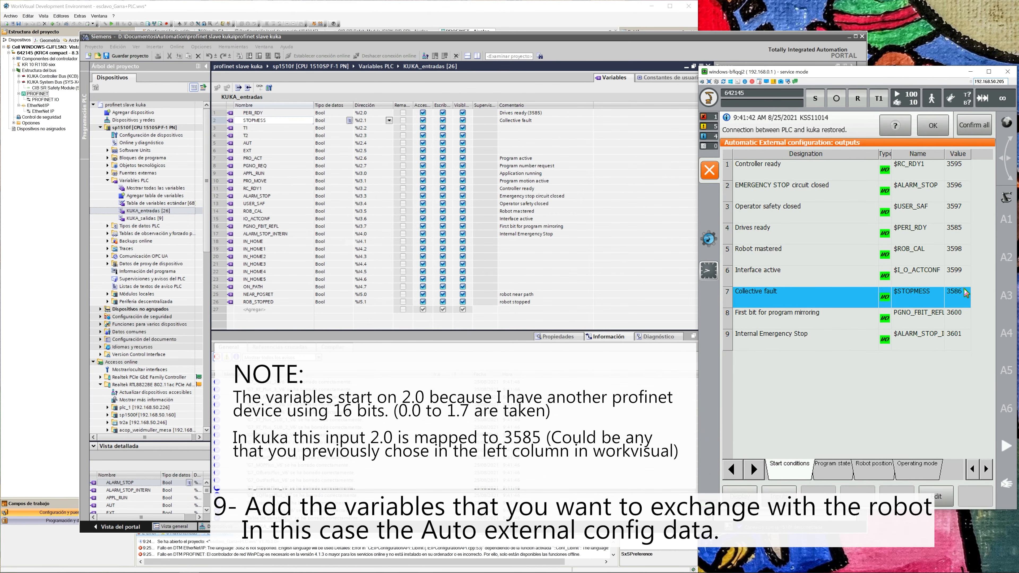
pyautogui.click(379, 122)
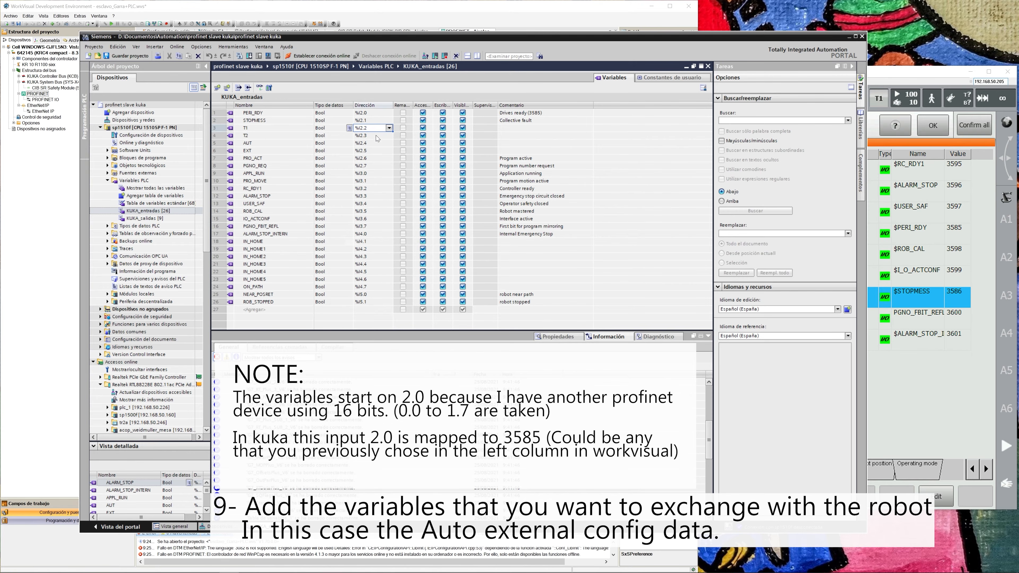
pyautogui.moveTo(379, 172); pyautogui.dragTo(375, 295)
pyautogui.click(376, 295)
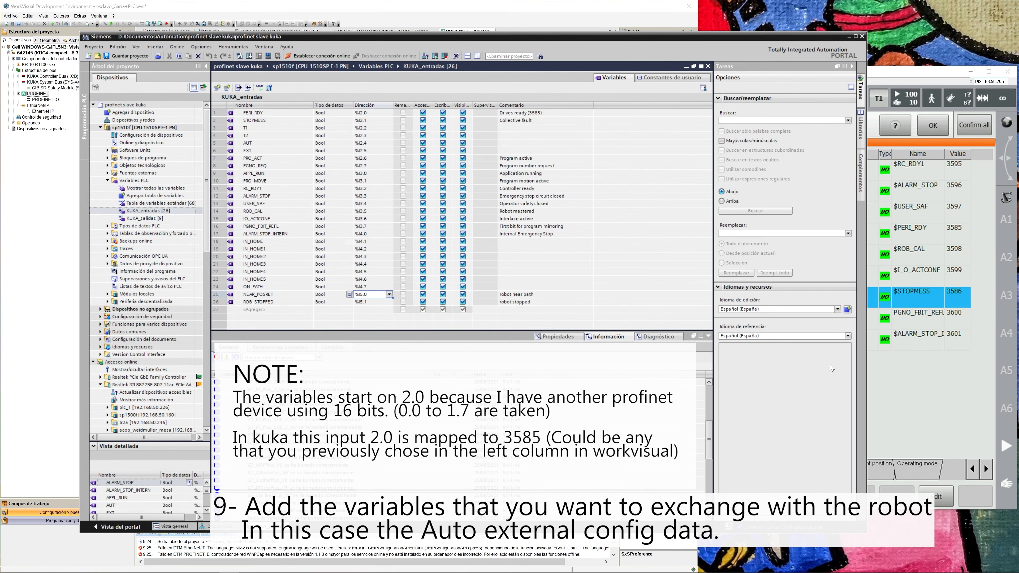
# Review the robot's Automatic External outputs for program state, robot position and operating mode.
pyautogui.click(893, 379)
pyautogui.click(838, 466)
pyautogui.click(864, 465)
pyautogui.click(916, 465)
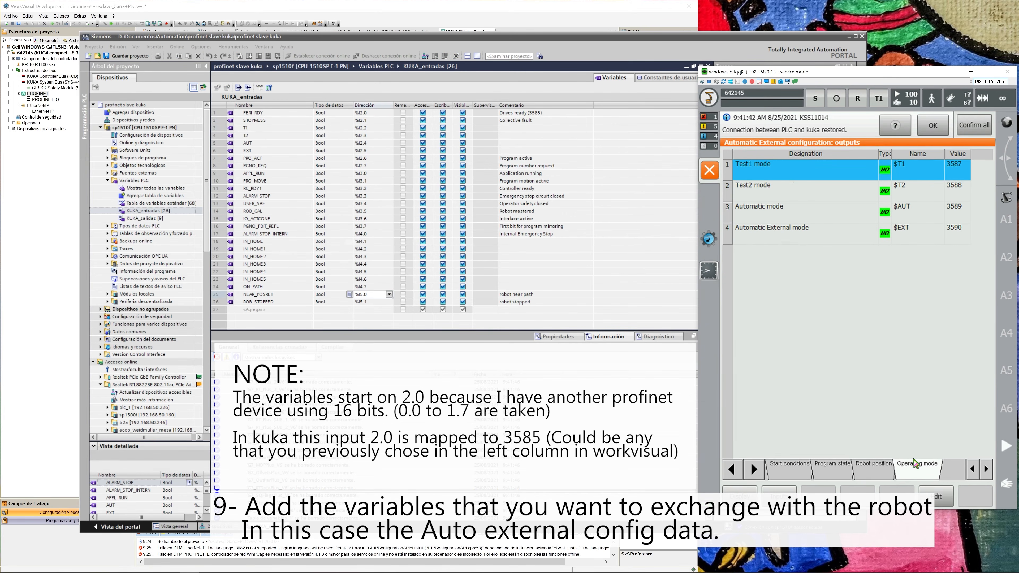
# Display the Automatic External inputs and compare Motion enable with the variables in the PLC's KUKA_salidas table.
pyautogui.click(779, 496)
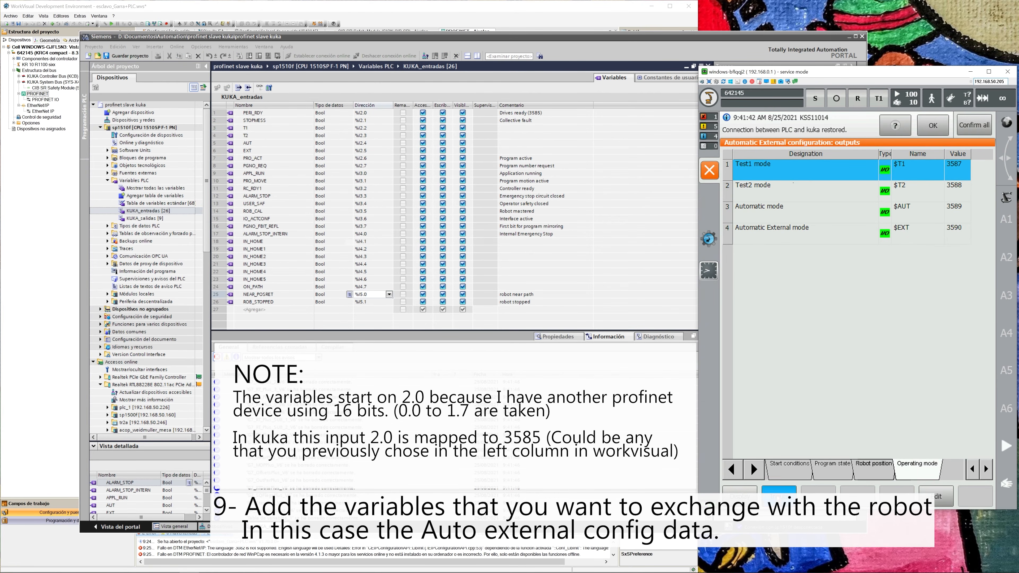
pyautogui.doubleClick(144, 218)
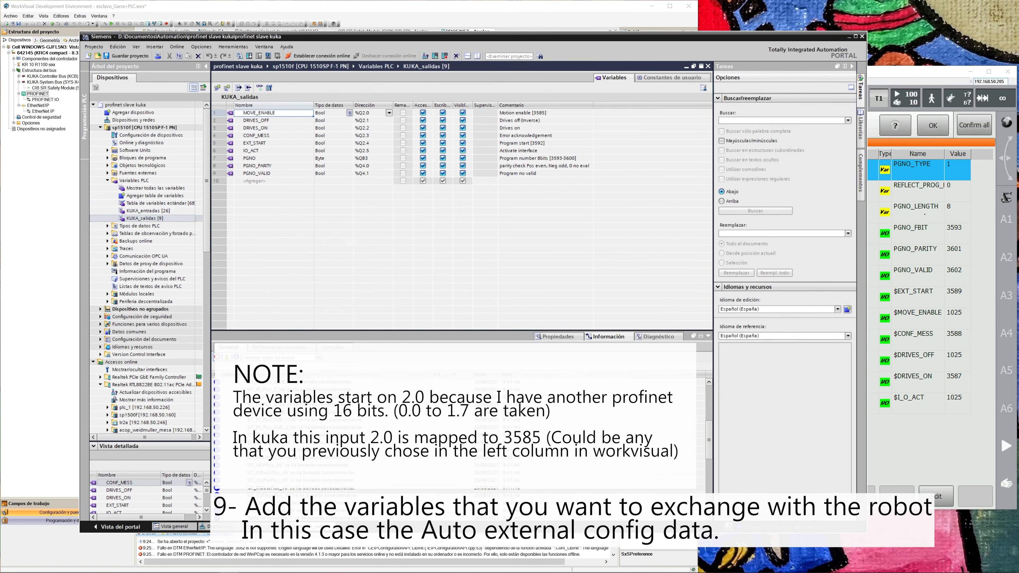
pyautogui.click(890, 229)
pyautogui.click(775, 314)
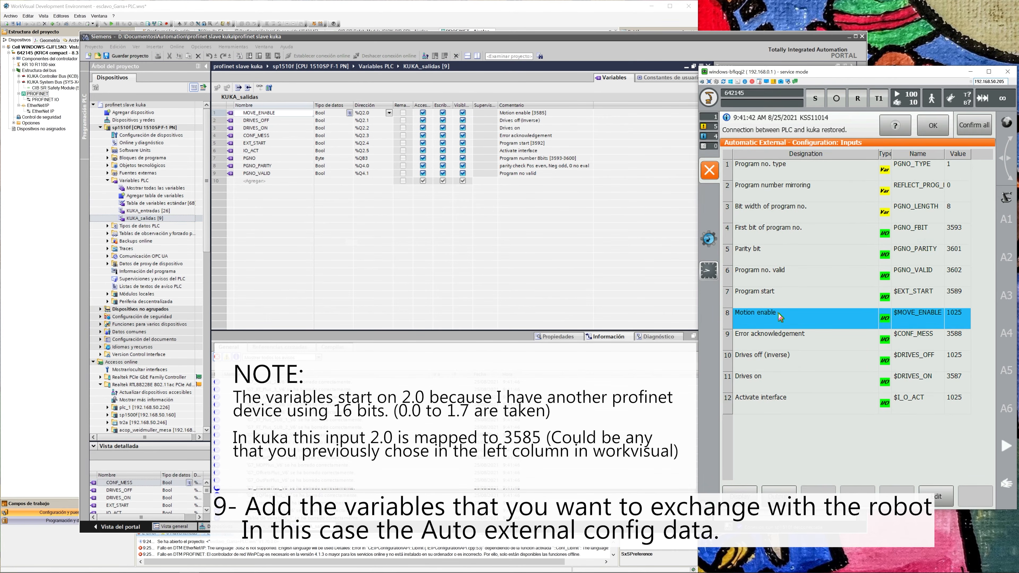
# Compare DRIVES_OFF and DRIVES_ON in KUKA_salidas with the robot's Drives off and Drives on inputs.
pyautogui.click(268, 120)
pyautogui.click(283, 121)
pyautogui.click(899, 398)
pyautogui.click(871, 358)
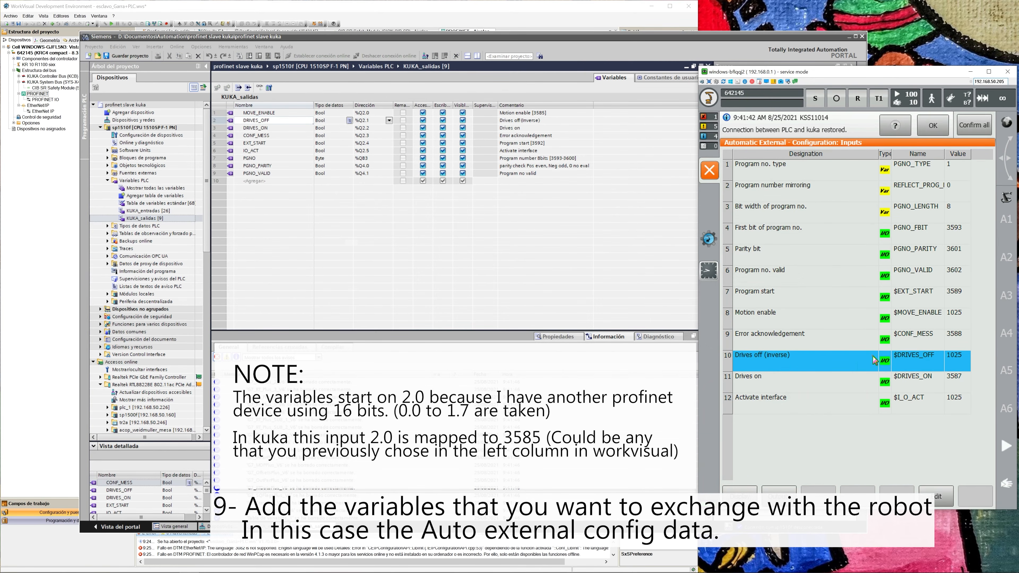
pyautogui.click(291, 127)
pyautogui.click(289, 130)
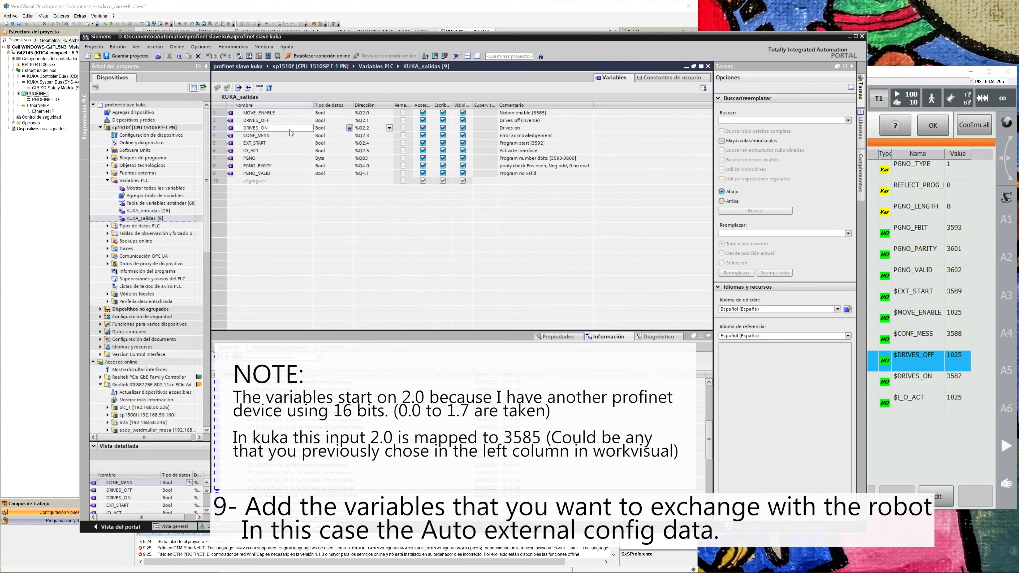
pyautogui.click(869, 410)
pyautogui.click(789, 380)
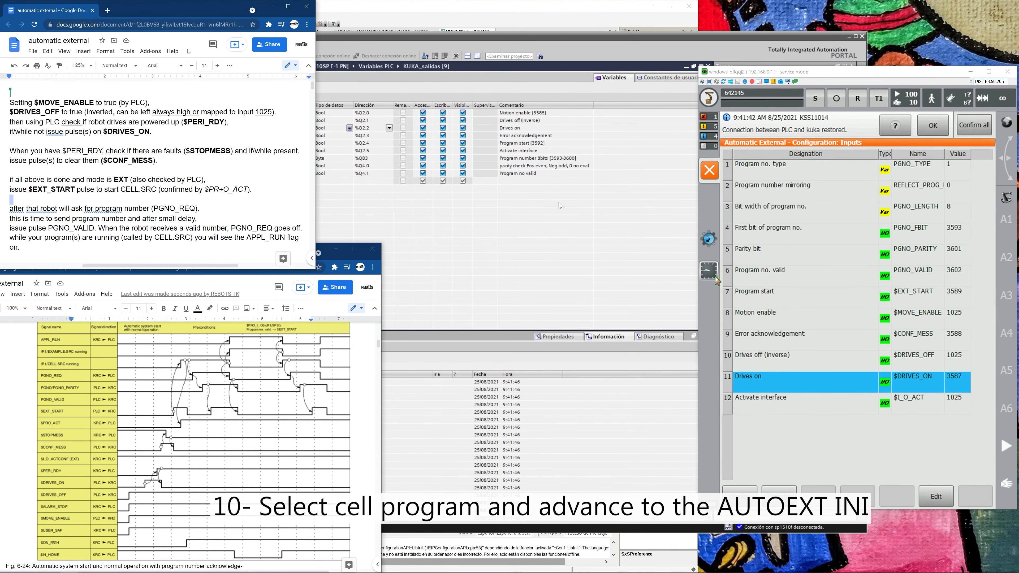
pyautogui.moveTo(607, 39); pyautogui.dragTo(623, 39)
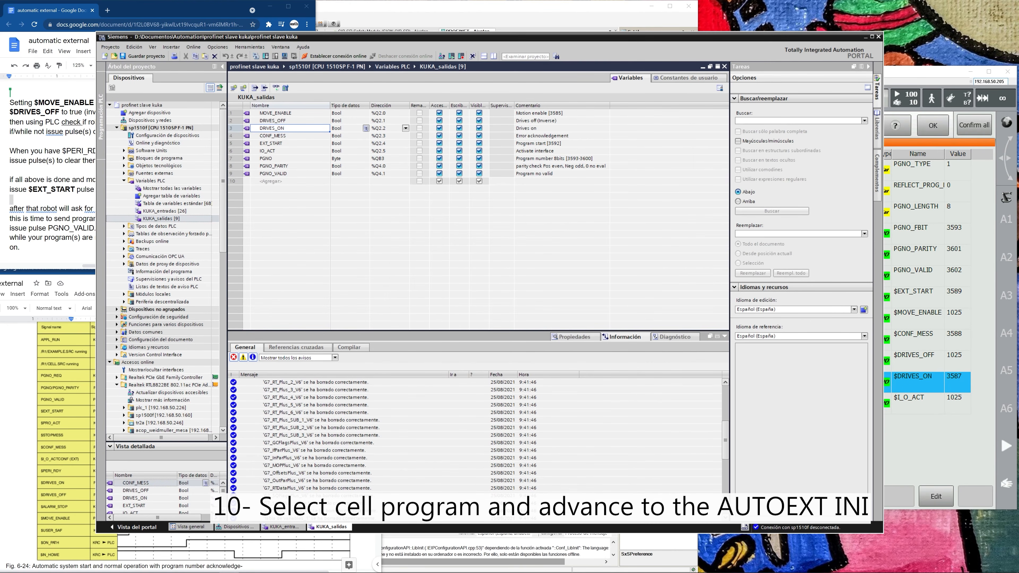
pyautogui.click(888, 164)
pyautogui.click(856, 358)
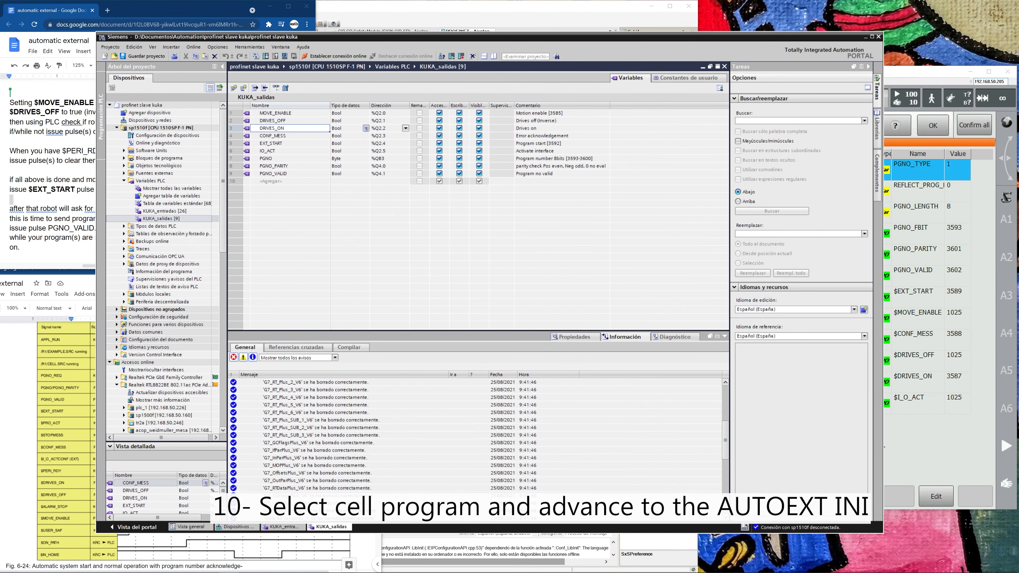
# Switch to TIA Portal and open Tabla de observación_1 from the PLC's watch and force tables.
pyautogui.moveTo(883, 447); pyautogui.dragTo(609, 447)
pyautogui.moveTo(480, 38); pyautogui.dragTo(672, 37)
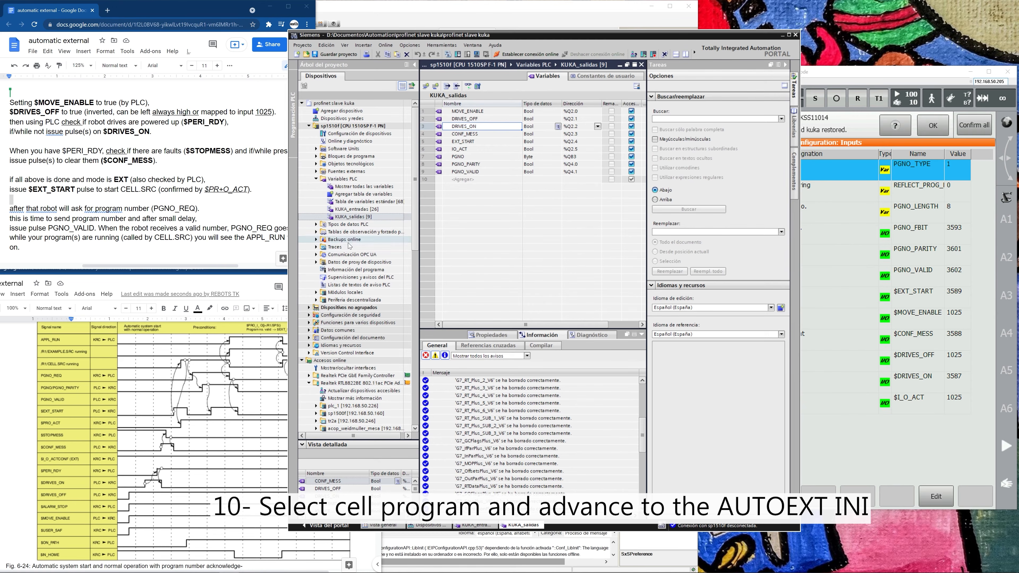
pyautogui.click(339, 231)
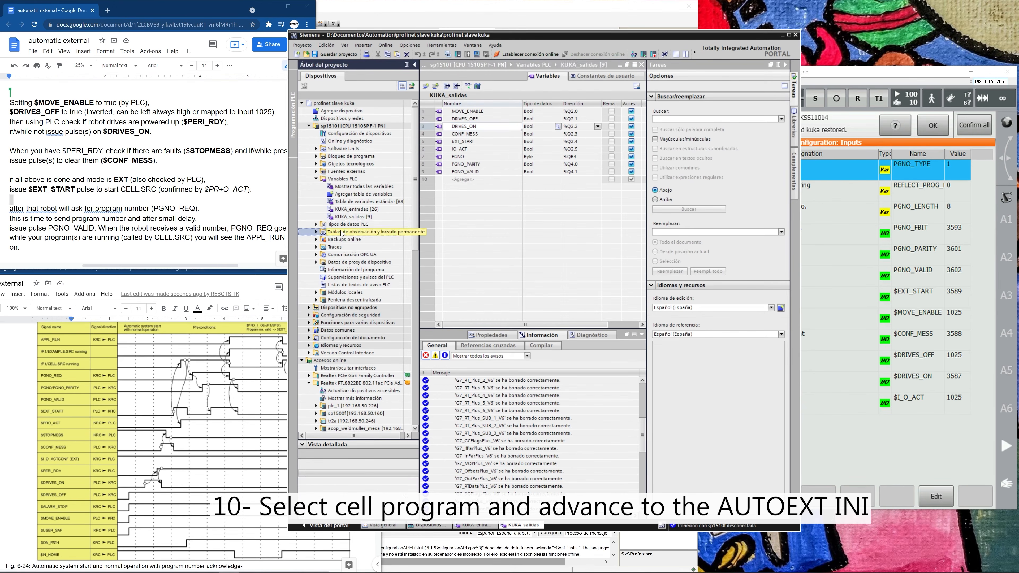
pyautogui.click(316, 232)
pyautogui.click(353, 255)
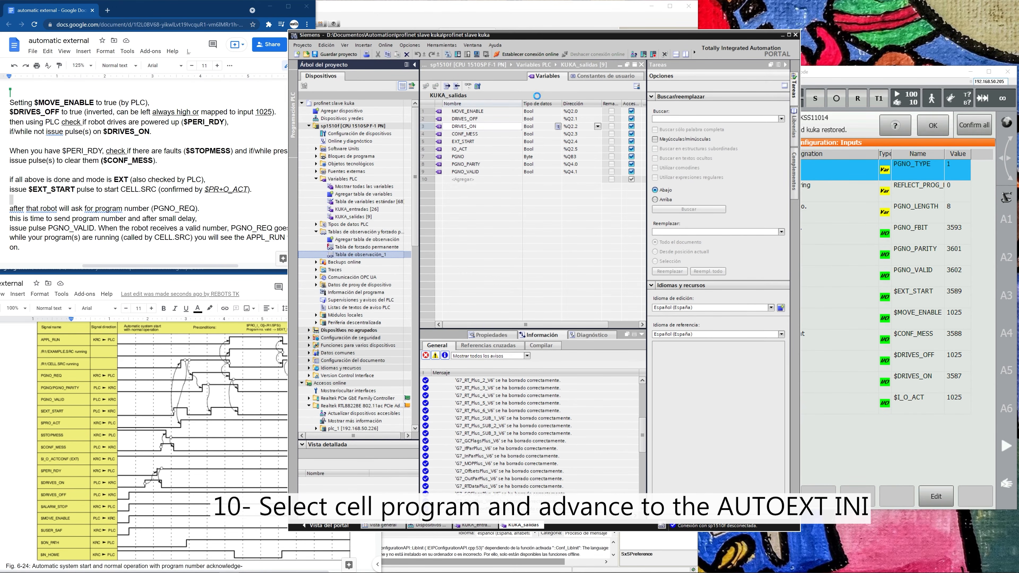
# Go online with the sp1510f PLC and monitor all KUKA signals in Tabla de observación_1.
pyautogui.click(539, 54)
pyautogui.click(511, 86)
pyautogui.scroll(-4, 589, 193)
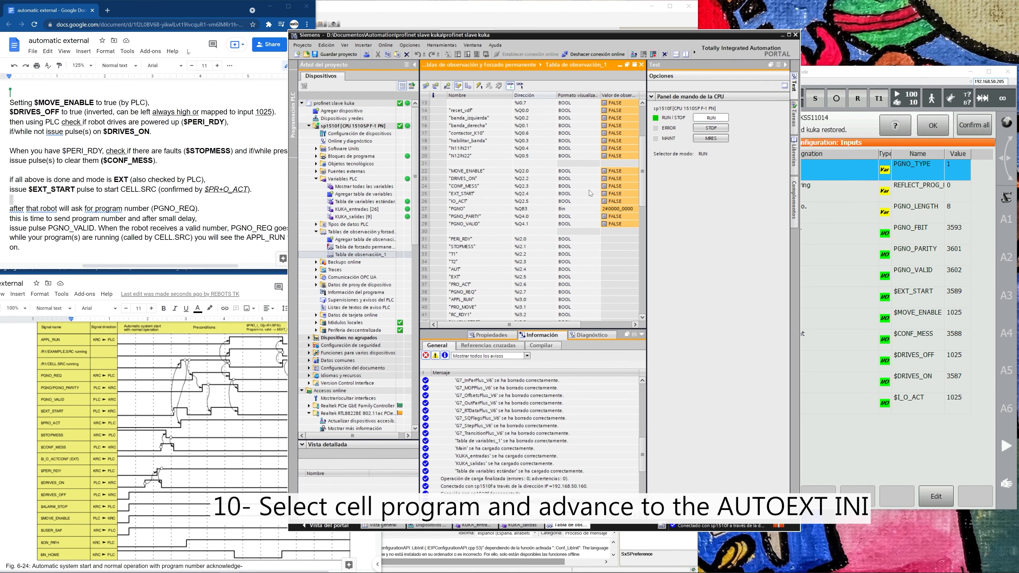
pyautogui.scroll(-1, 509, 222)
# Close the robot's Automatic External inputs and check the motion conditions for the CELL program.
pyautogui.click(850, 253)
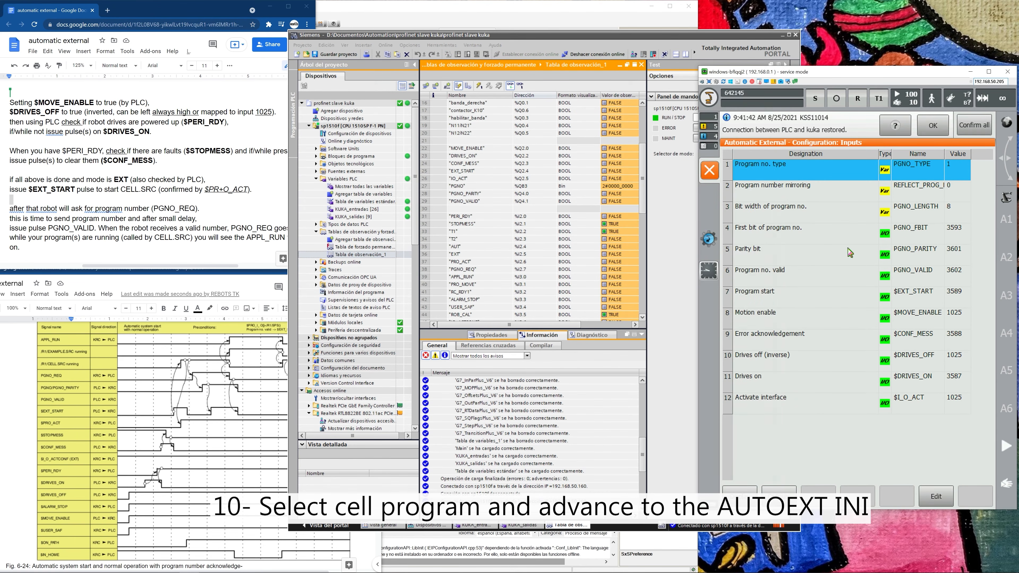
pyautogui.click(713, 167)
pyautogui.doubleClick(850, 202)
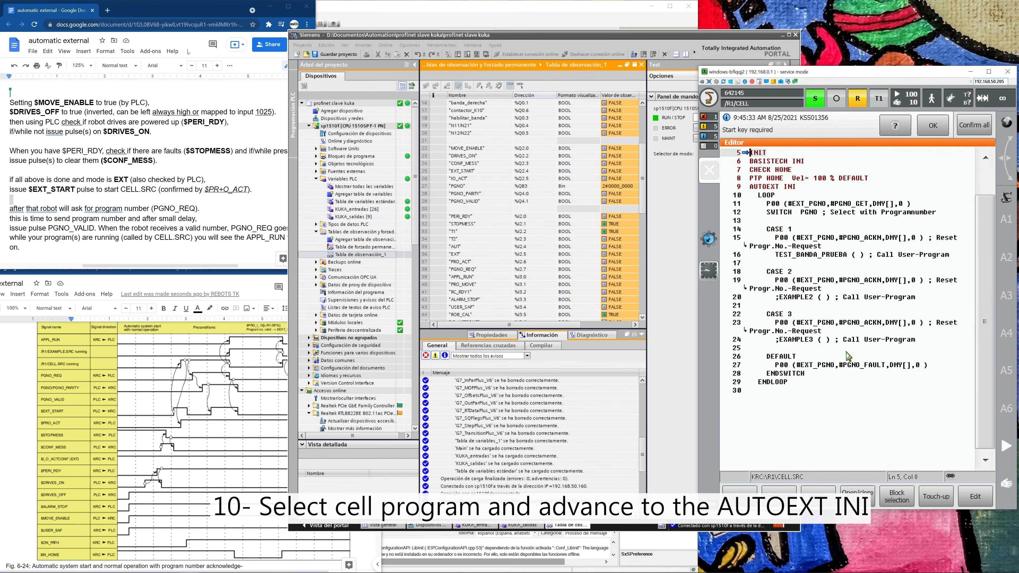
pyautogui.click(838, 107)
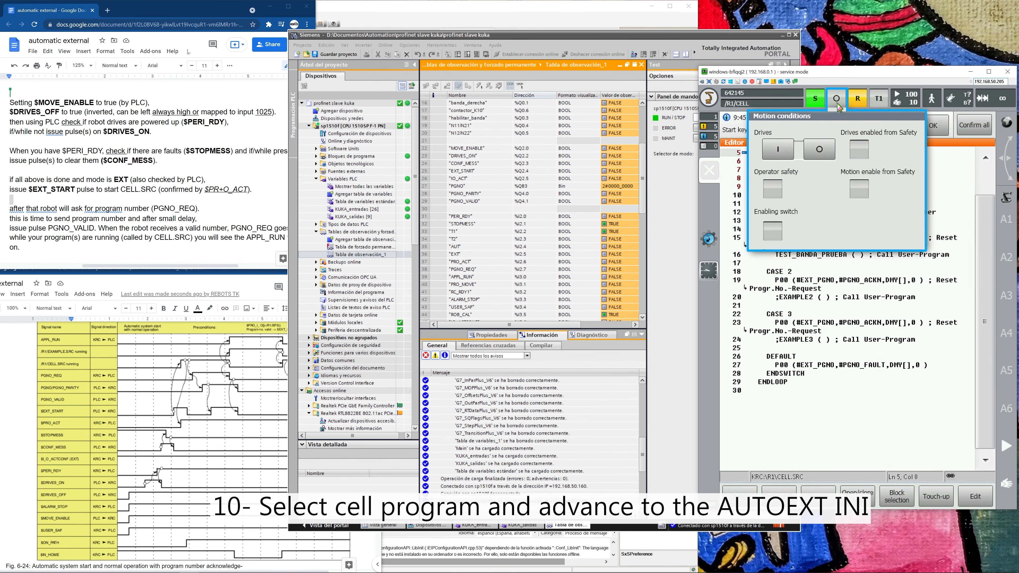
pyautogui.click(895, 266)
# Locate the AUTOEXT INI line in the robot's CELL program.
pyautogui.click(767, 187)
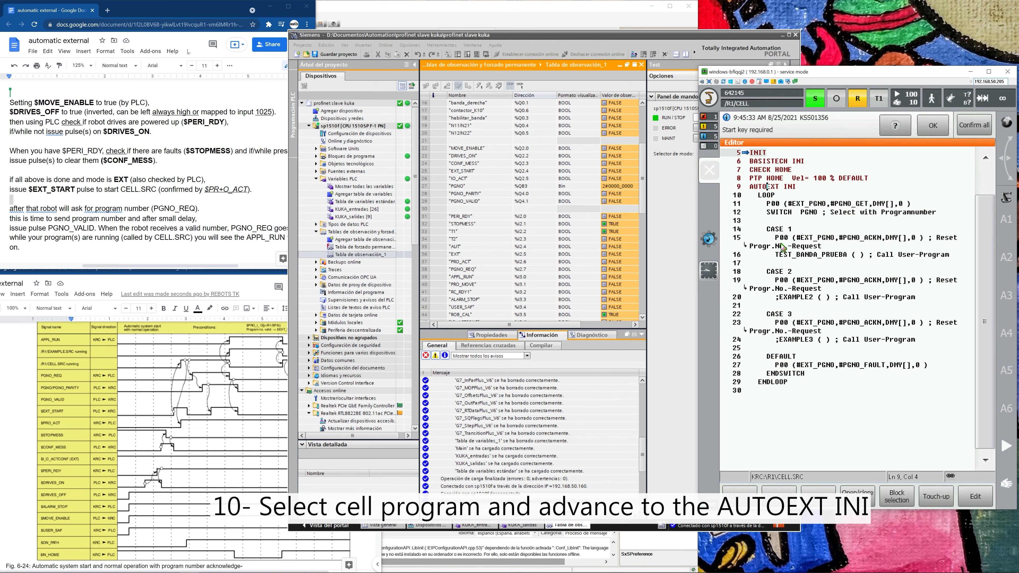
pyautogui.click(750, 187)
pyautogui.click(799, 186)
# Modify MOVE_ENABLE and DRIVES_ON to 1 in the PLC's watch table.
pyautogui.click(480, 149)
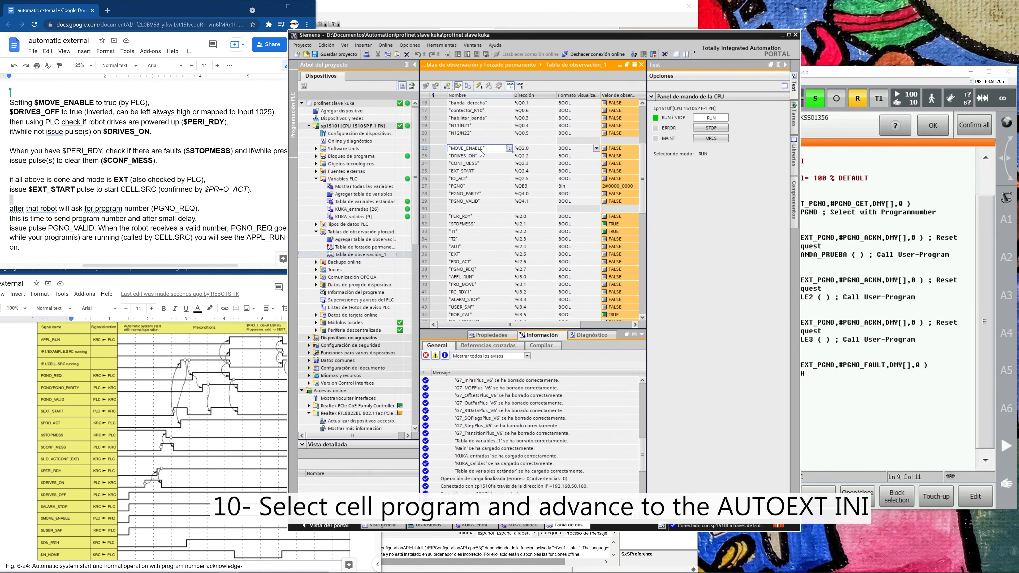
pyautogui.rightClick(481, 153)
pyautogui.moveTo(562, 152)
pyautogui.click(650, 163)
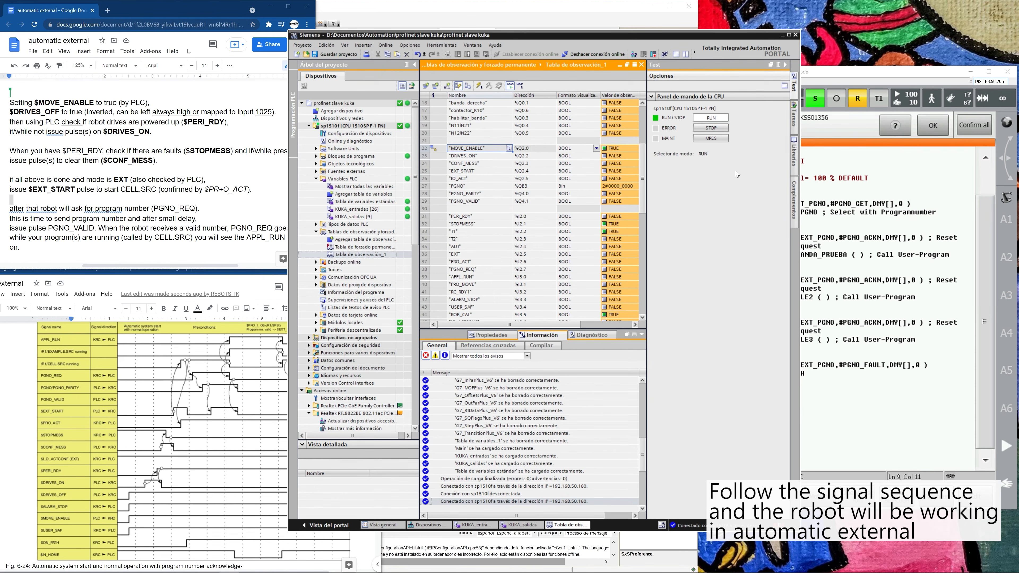
pyautogui.click(468, 157)
pyautogui.rightClick(477, 156)
pyautogui.moveTo(562, 160)
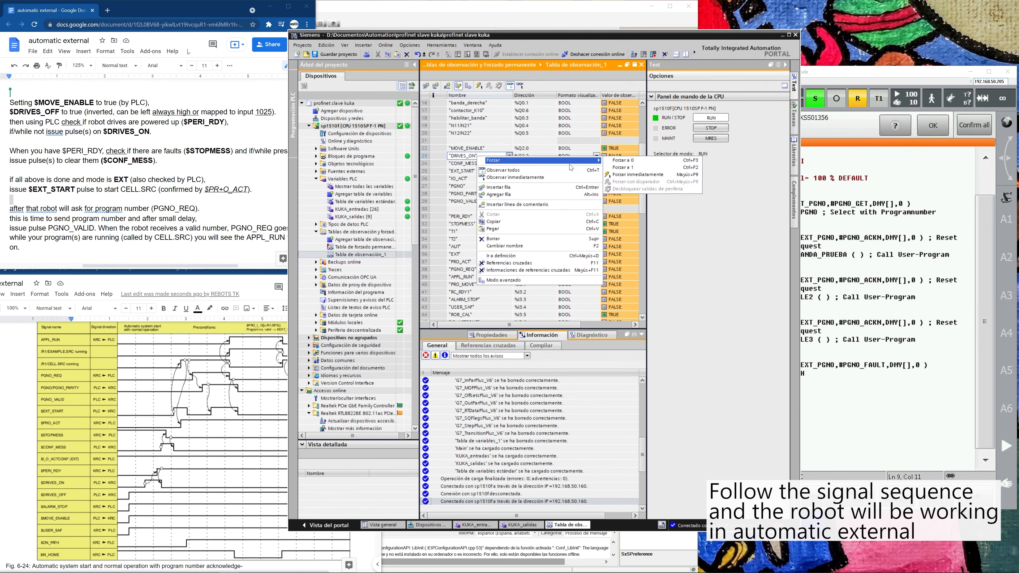
pyautogui.click(620, 168)
# Modify CONF_MESS to 1 in the watch table to acknowledge the robot's faults.
pyautogui.click(509, 163)
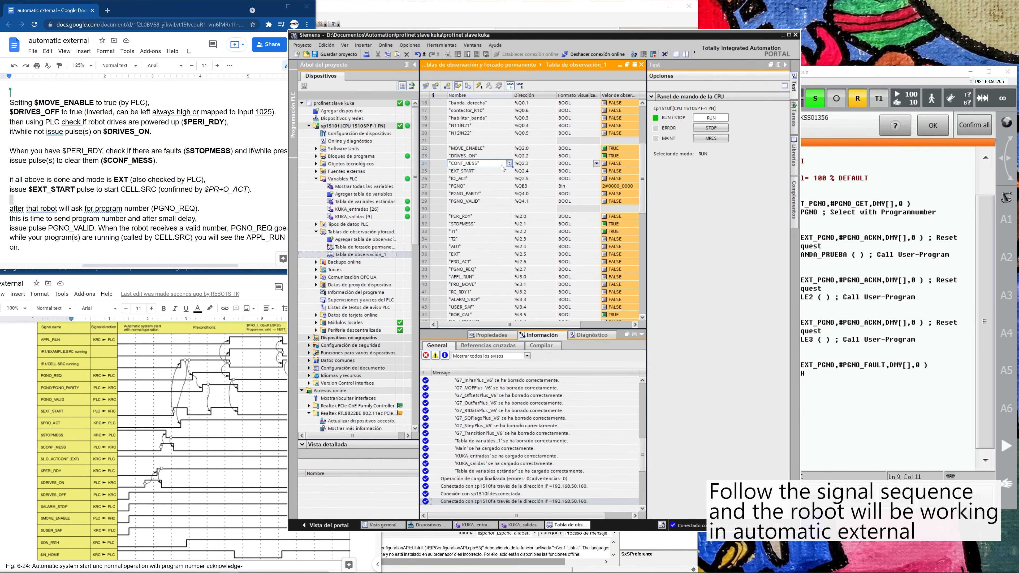
pyautogui.rightClick(502, 164)
pyautogui.moveTo(524, 168)
pyautogui.click(650, 176)
# Reset DRIVES_ON and CONF_MESS to 0 to end both pulses.
pyautogui.rightClick(595, 157)
pyautogui.moveTo(624, 165)
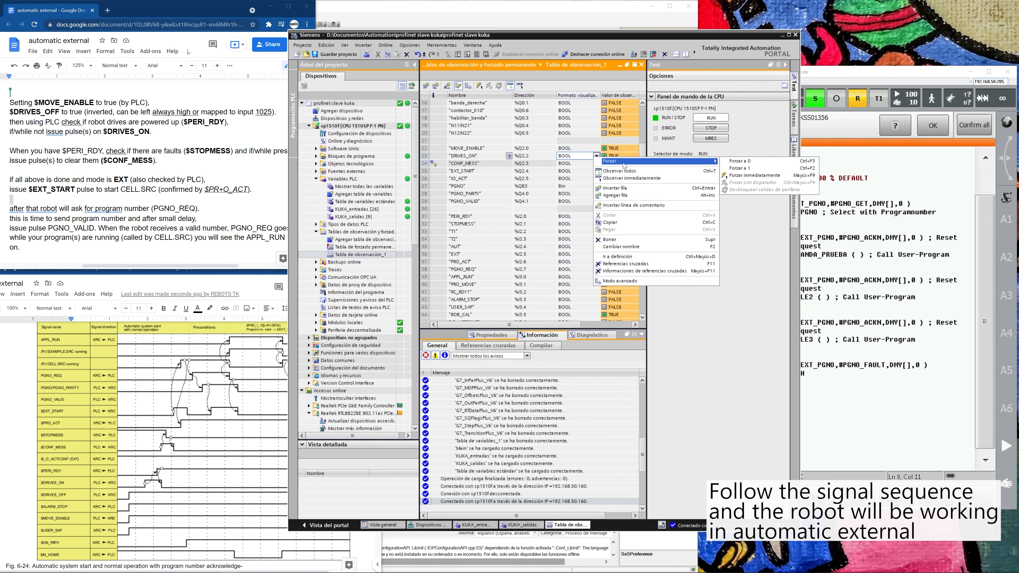
pyautogui.click(731, 162)
pyautogui.rightClick(574, 164)
pyautogui.moveTo(592, 168)
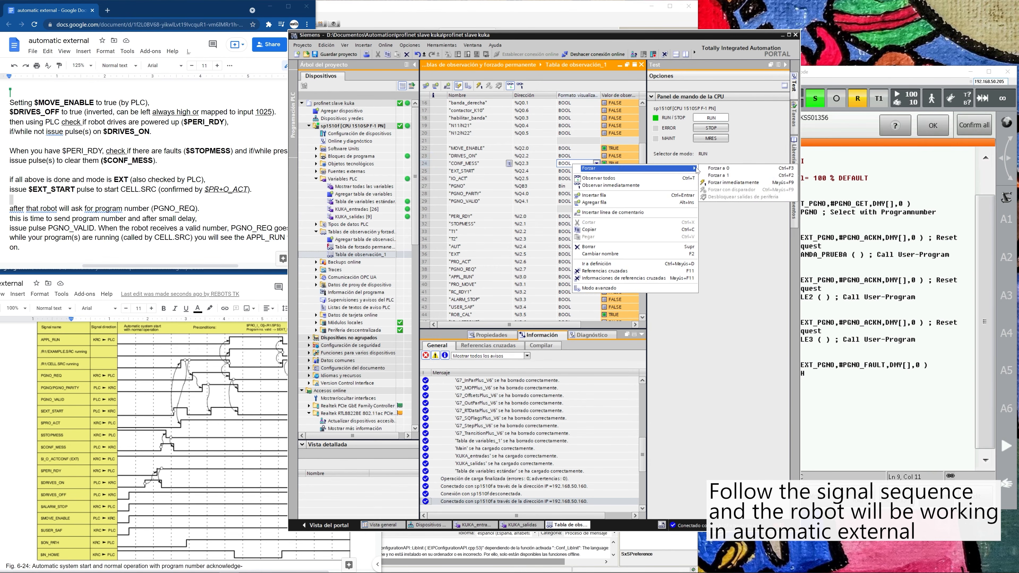
pyautogui.click(718, 168)
# Widen the watch table to show its modify values and modify EXT_START to 1.
pyautogui.moveTo(649, 180); pyautogui.dragTo(681, 180)
pyautogui.press('Down')
pyautogui.rightClick(489, 172)
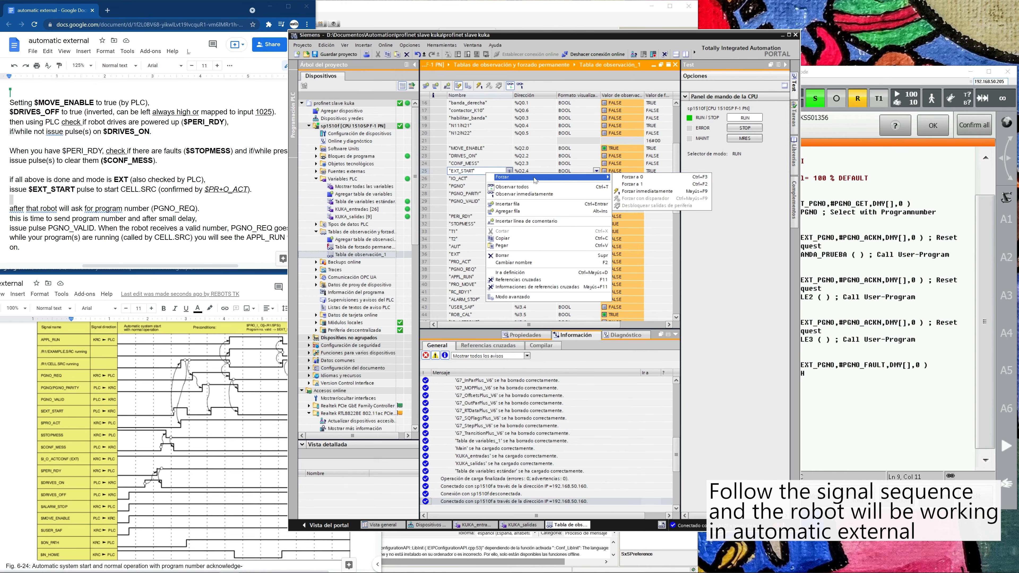
pyautogui.click(649, 184)
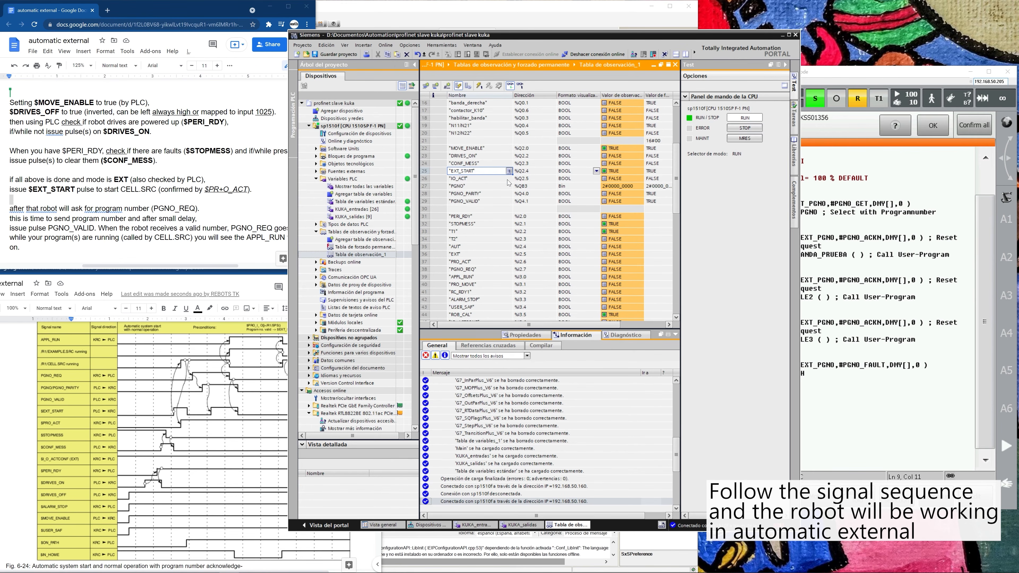
# Apply program number 2#0000_0001 to PGNO immediately.
pyautogui.click(483, 189)
pyautogui.rightClick(617, 187)
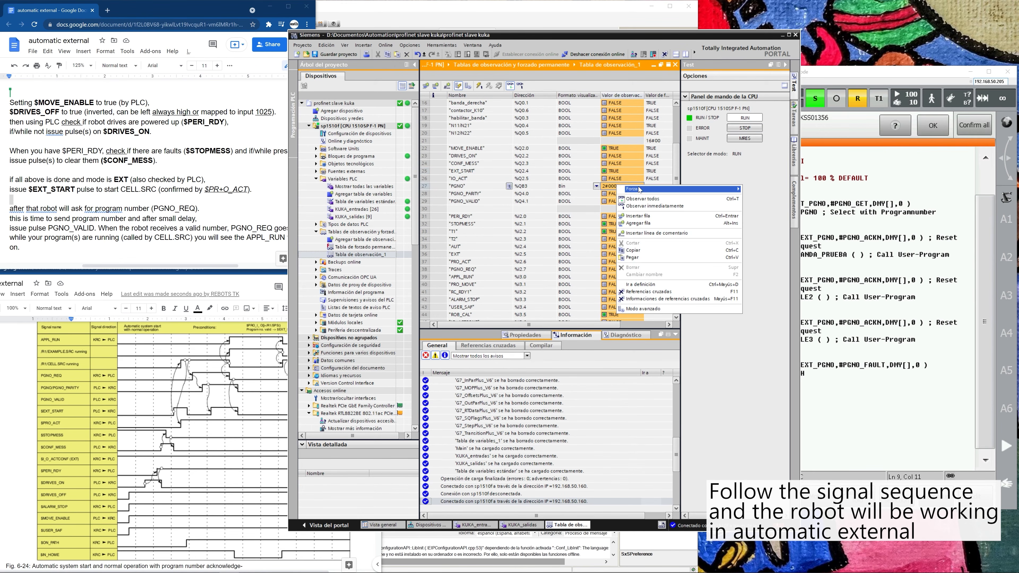
pyautogui.click(749, 197)
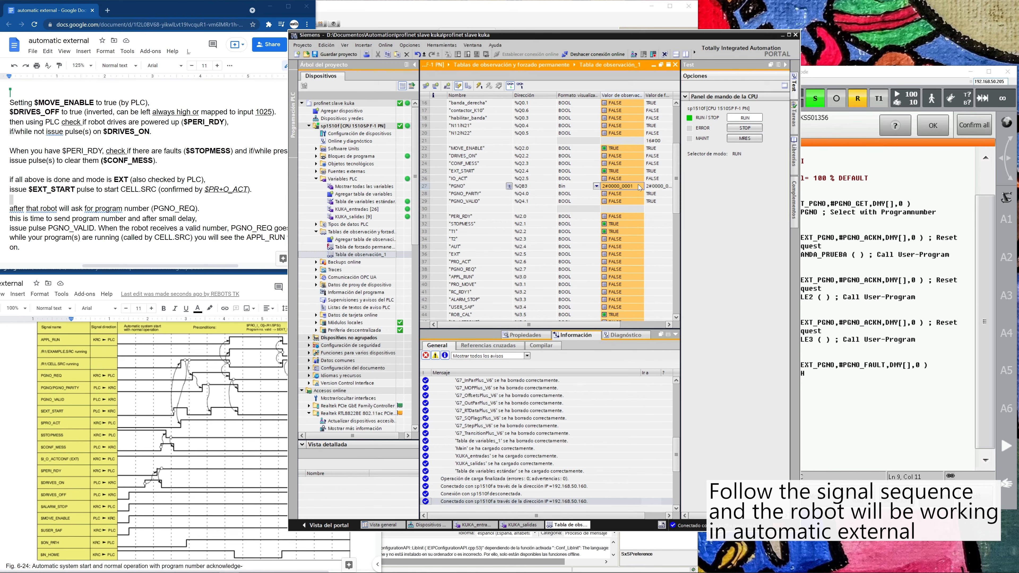
# Modify PGNO_PARITY and PGNO_VALID to 1 in the watch table.
pyautogui.click(577, 193)
pyautogui.rightClick(578, 193)
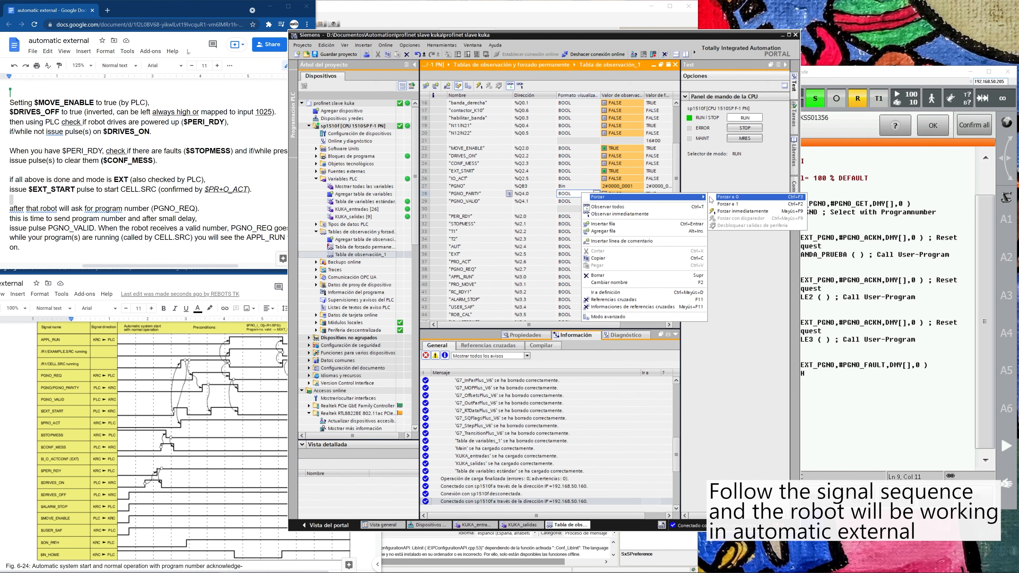
pyautogui.click(750, 205)
pyautogui.rightClick(553, 200)
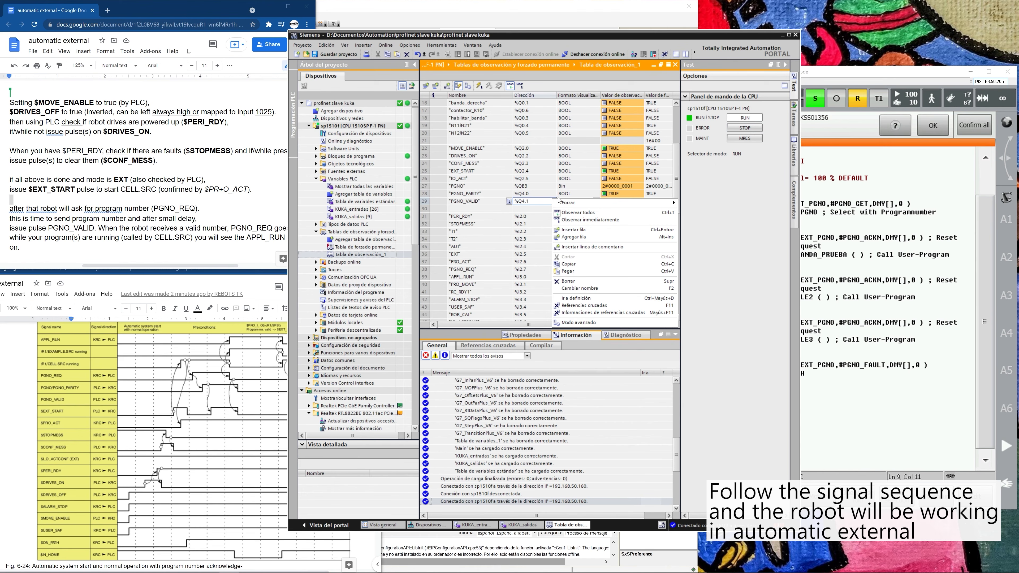
pyautogui.moveTo(619, 206)
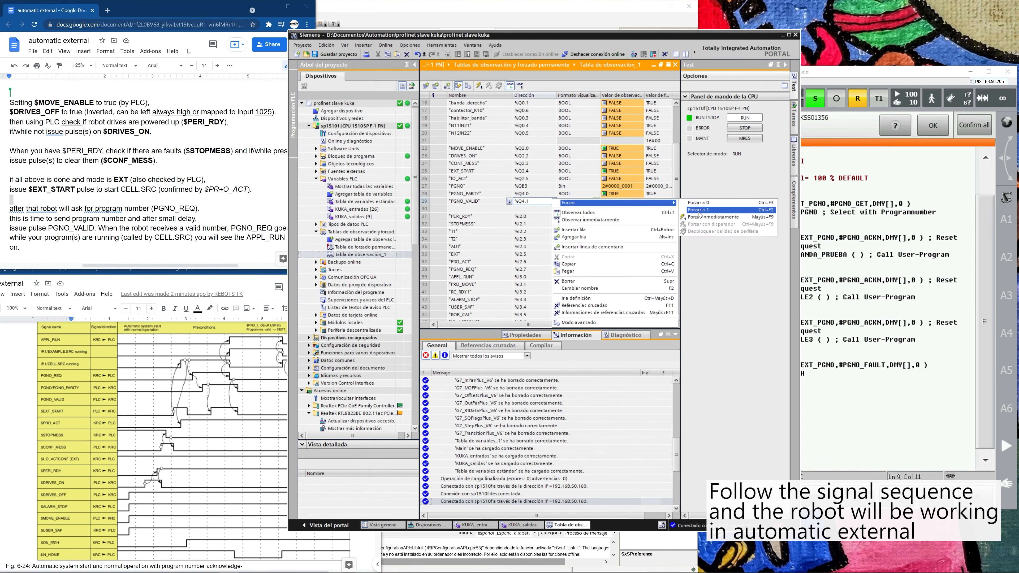
pyautogui.click(706, 210)
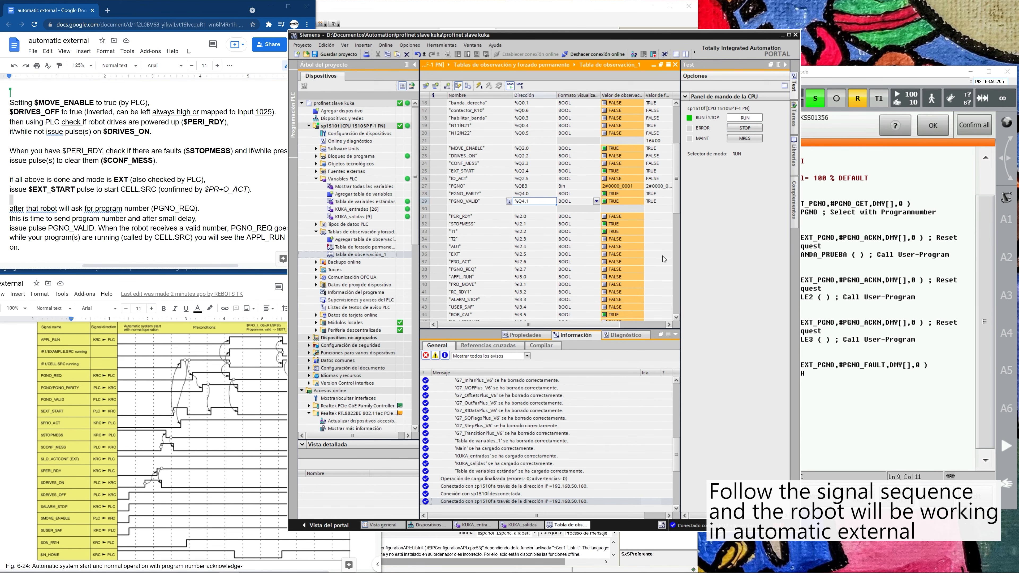
pyautogui.click(628, 202)
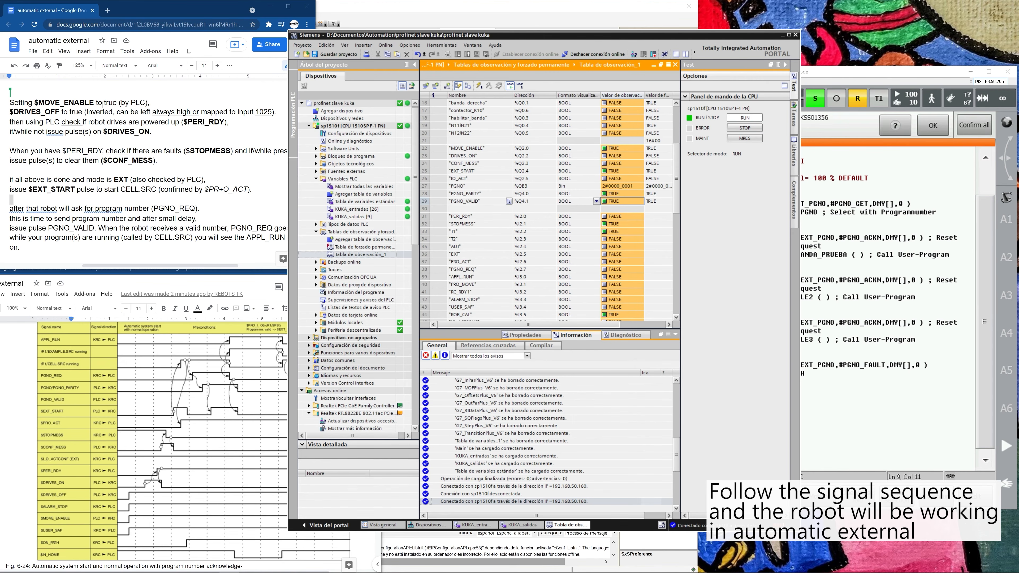
# Bring up the Google Docs timing diagram, enlarge its window and set the zoom to 150%.
pyautogui.click(122, 358)
pyautogui.moveTo(139, 252); pyautogui.dragTo(284, 102)
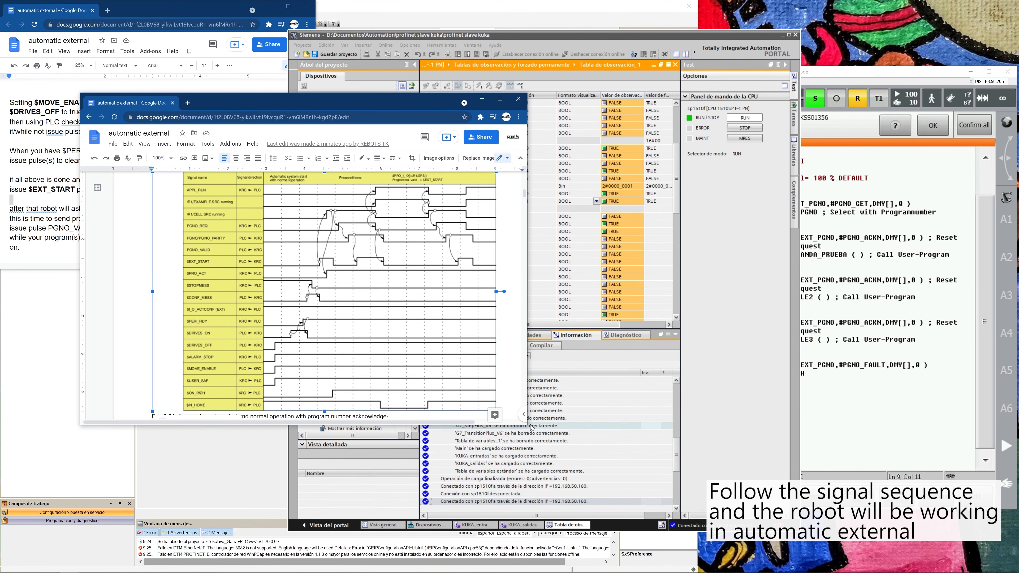
pyautogui.moveTo(530, 426); pyautogui.dragTo(766, 477)
pyautogui.click(171, 158)
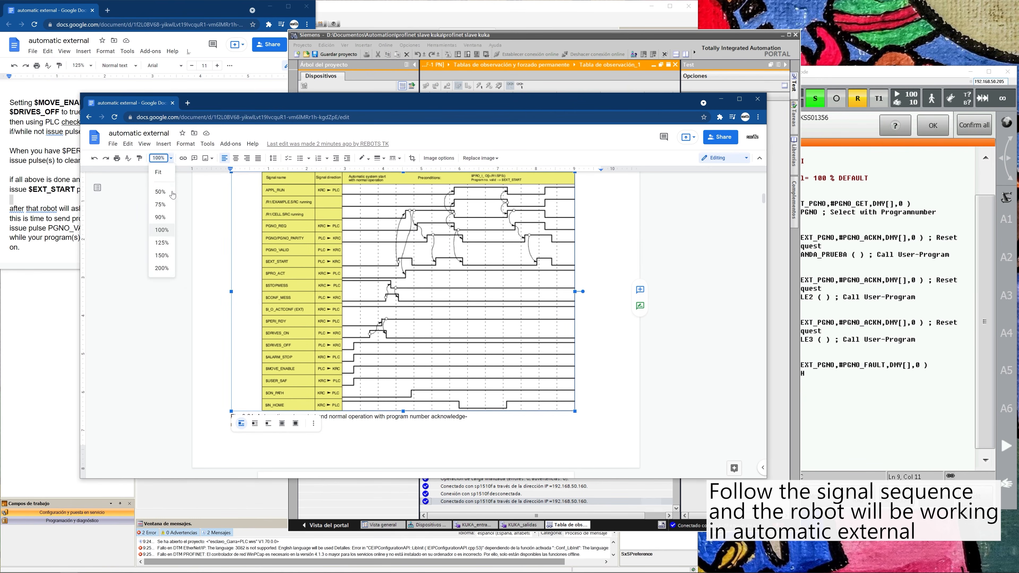
pyautogui.click(162, 256)
pyautogui.scroll(-1, 487, 223)
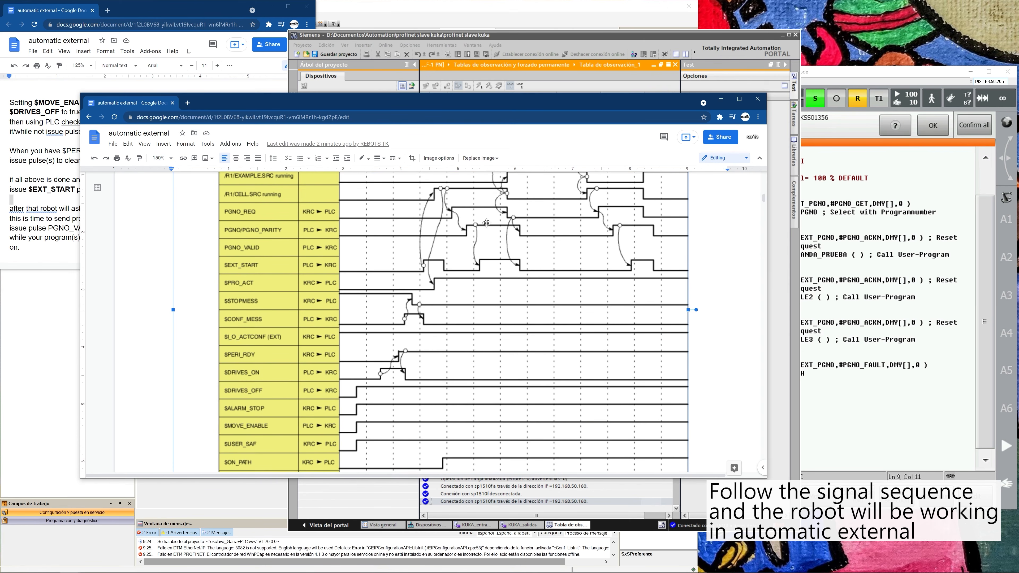
# Compare the written Automatic External sequence with the timing diagram, from the $PERI_RDY check through the PGNO_VALID pulse.
pyautogui.moveTo(448, 99); pyautogui.dragTo(663, 18)
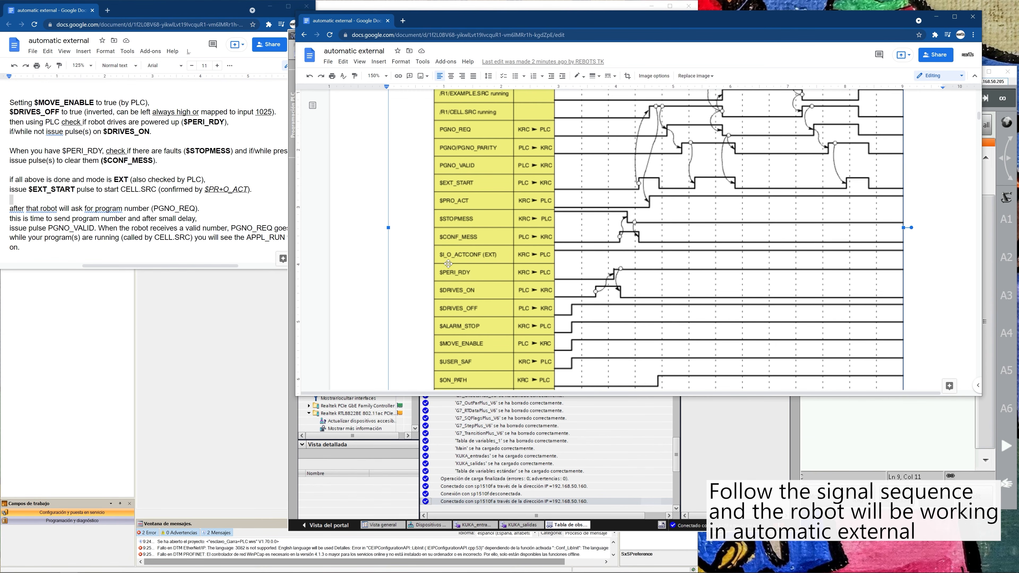
pyautogui.moveTo(65, 122); pyautogui.dragTo(232, 124)
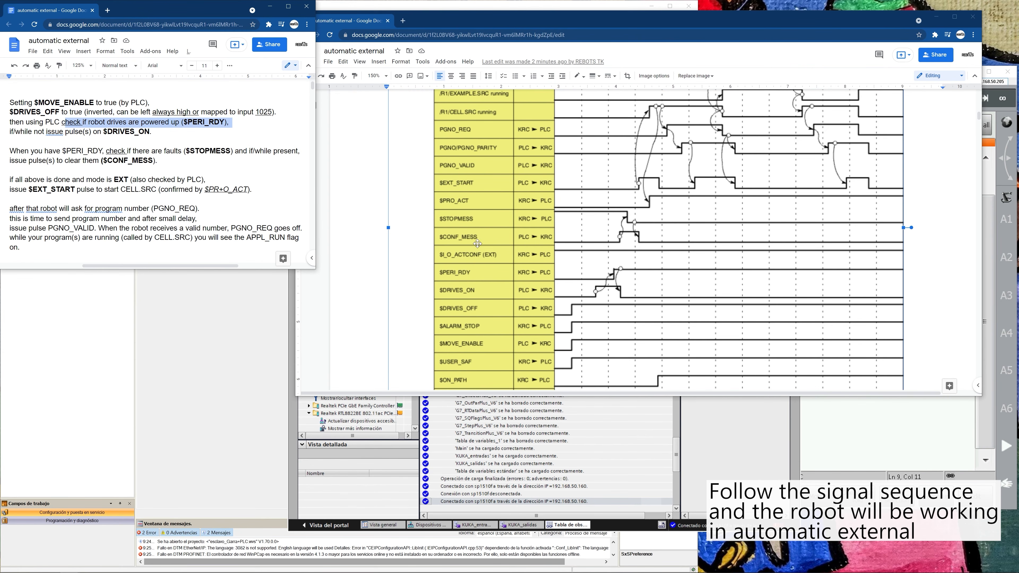
pyautogui.click(206, 152)
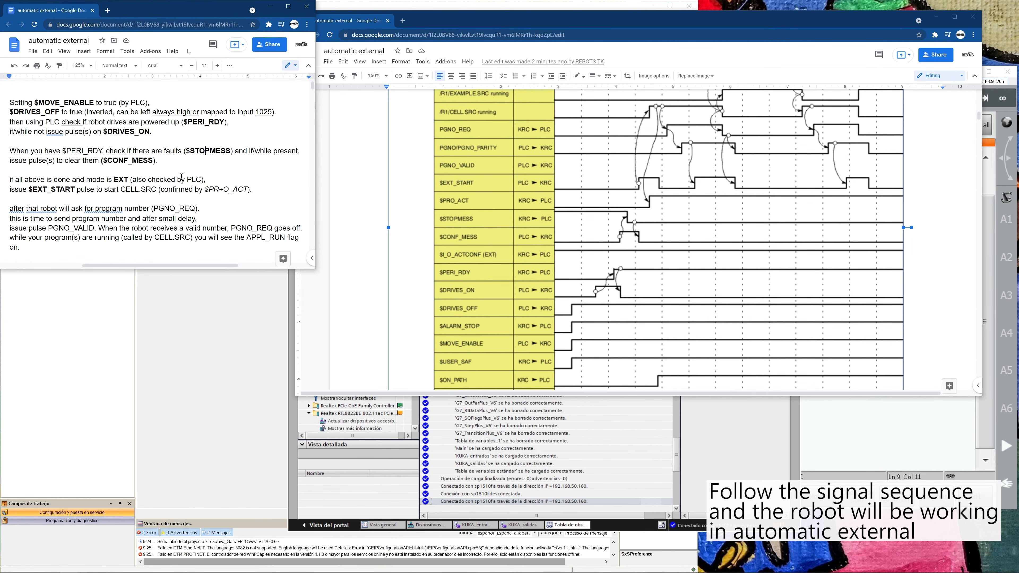
pyautogui.click(266, 193)
pyautogui.click(160, 208)
pyautogui.doubleClick(86, 228)
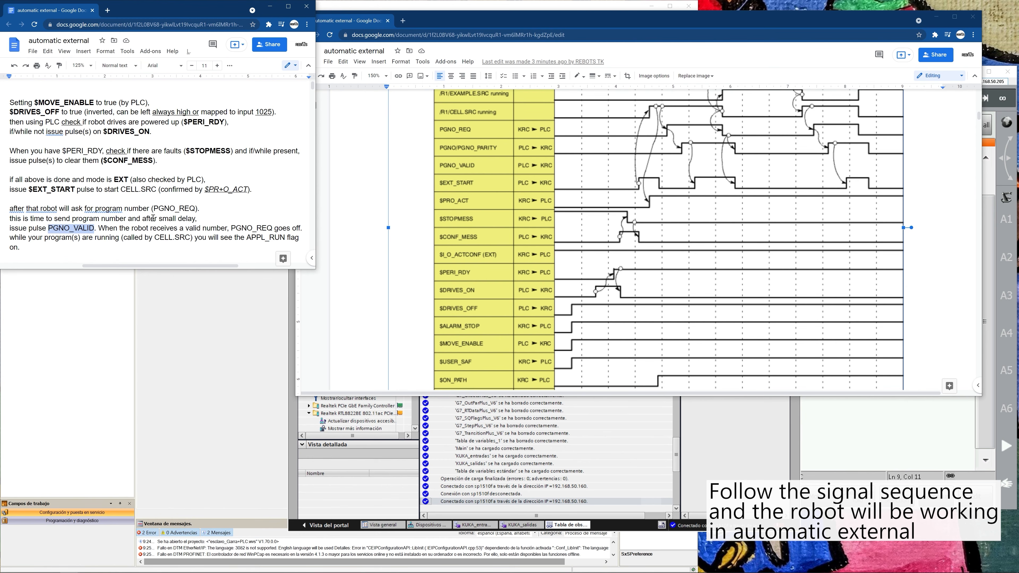